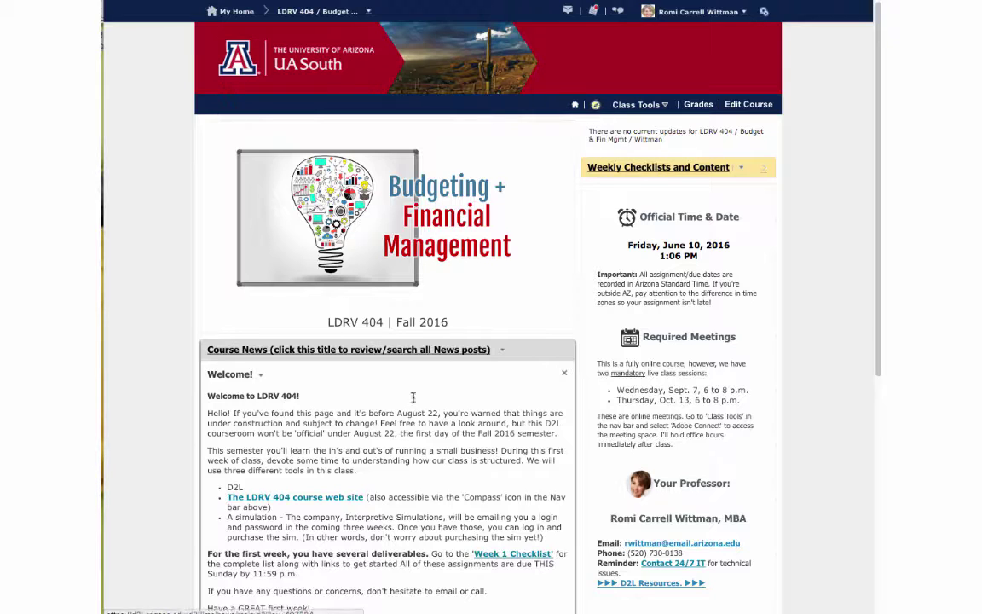
- Open the LDRV 404 course web site from the Welcome post and review its WK1/Getting Started page
left_click(332, 497)
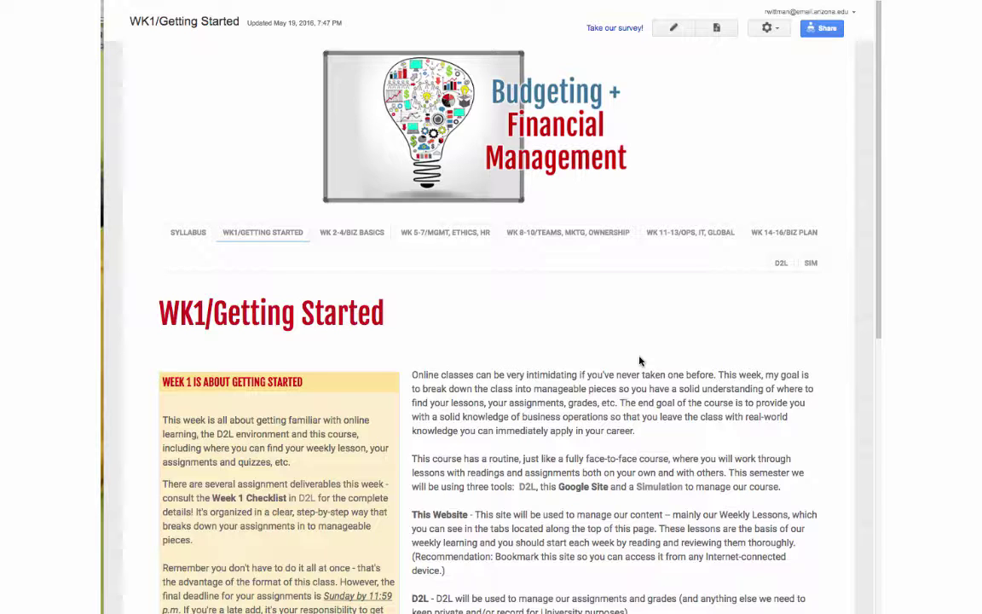
left_click(256, 238)
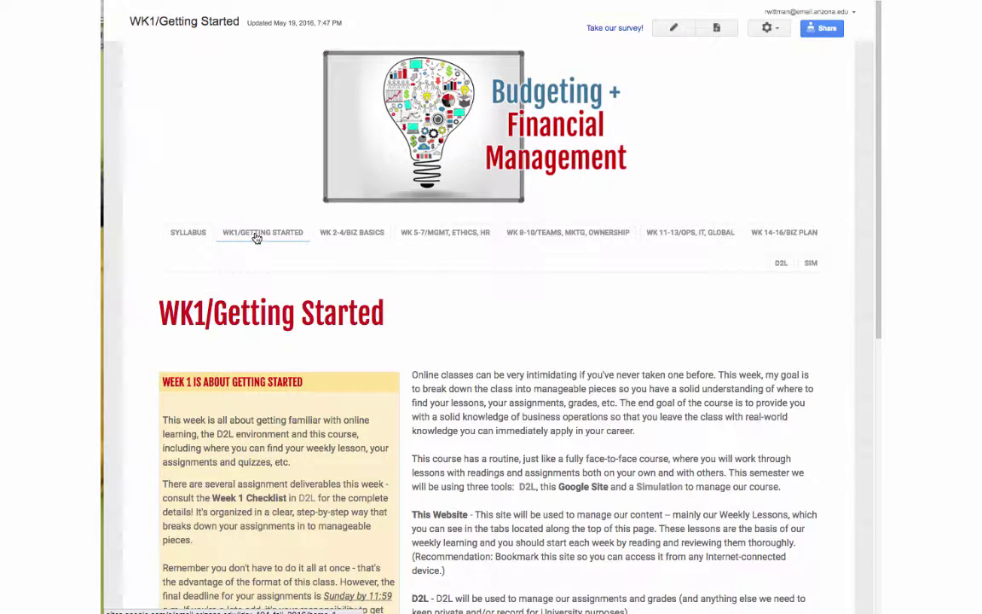
scroll(285, 398, "down", 1)
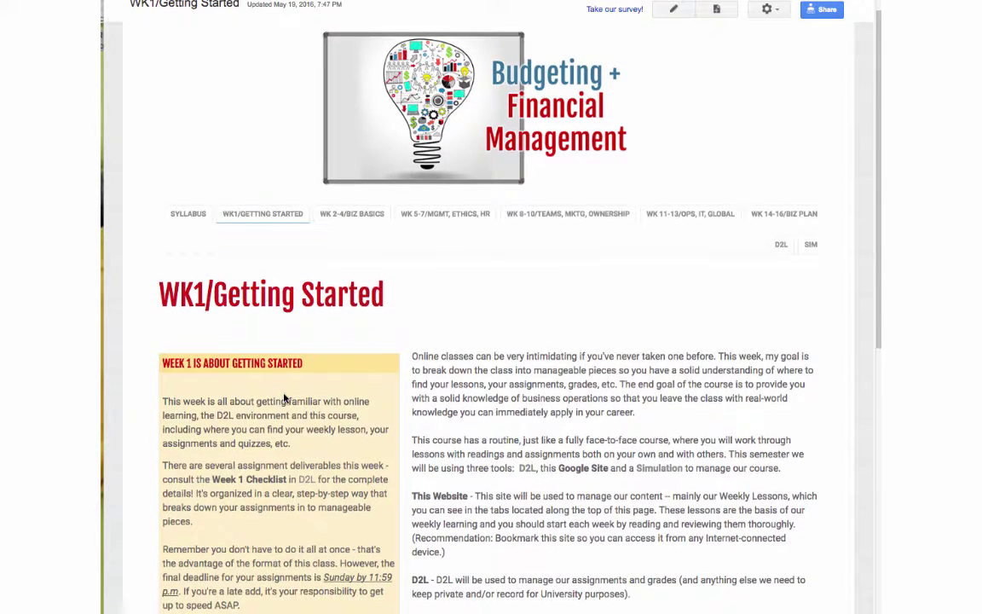
scroll(285, 398, "down", 5)
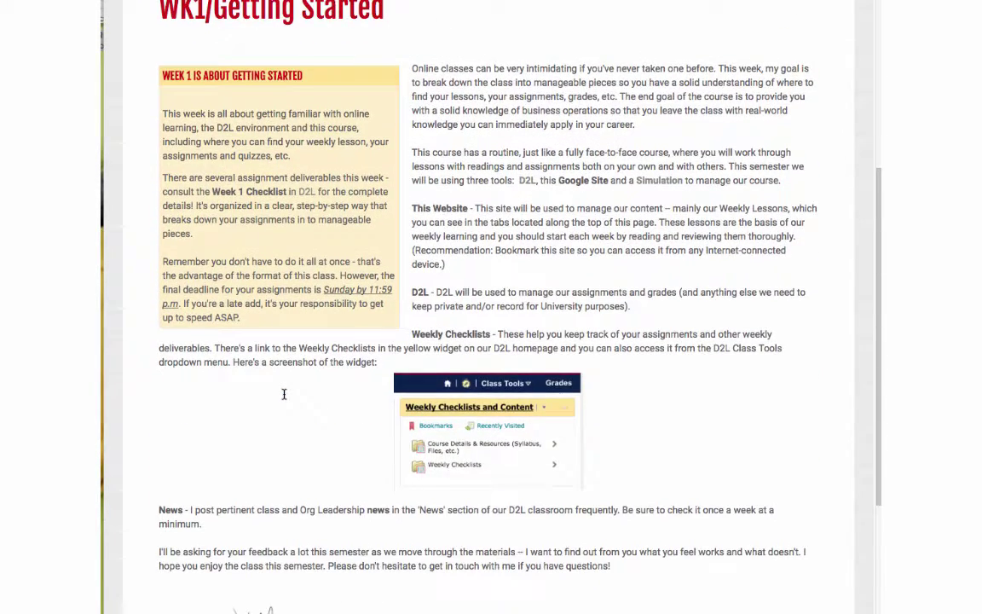
scroll(283, 394, "down", 3)
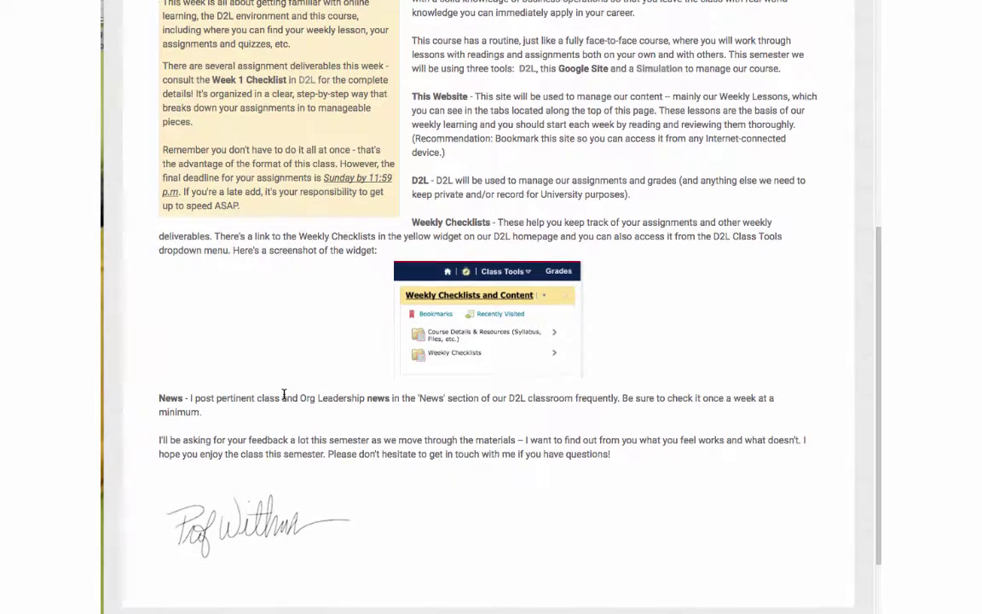
scroll(283, 394, "down", 2)
scroll(284, 394, "down", 1)
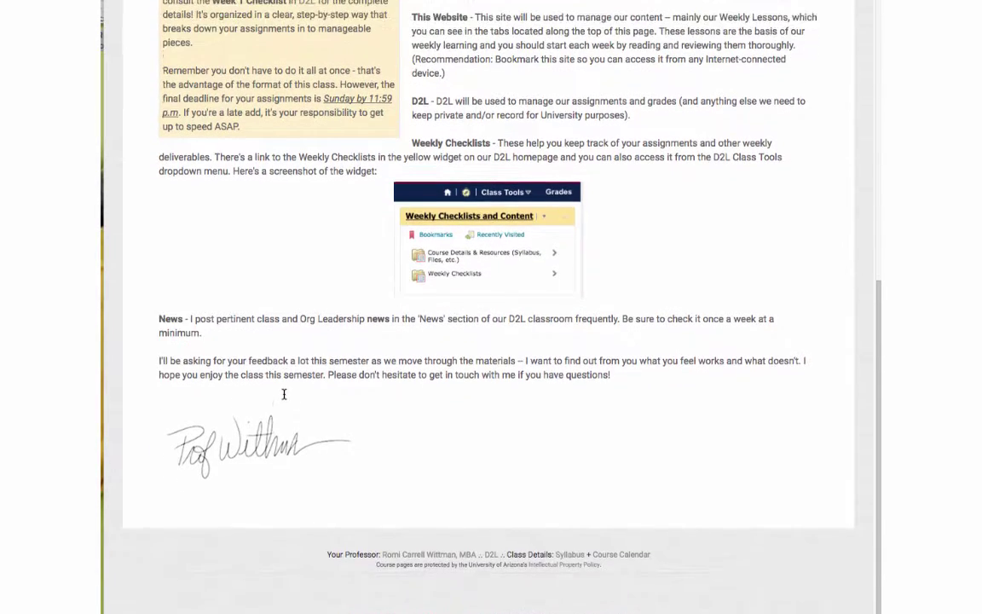
scroll(284, 394, "up", 3)
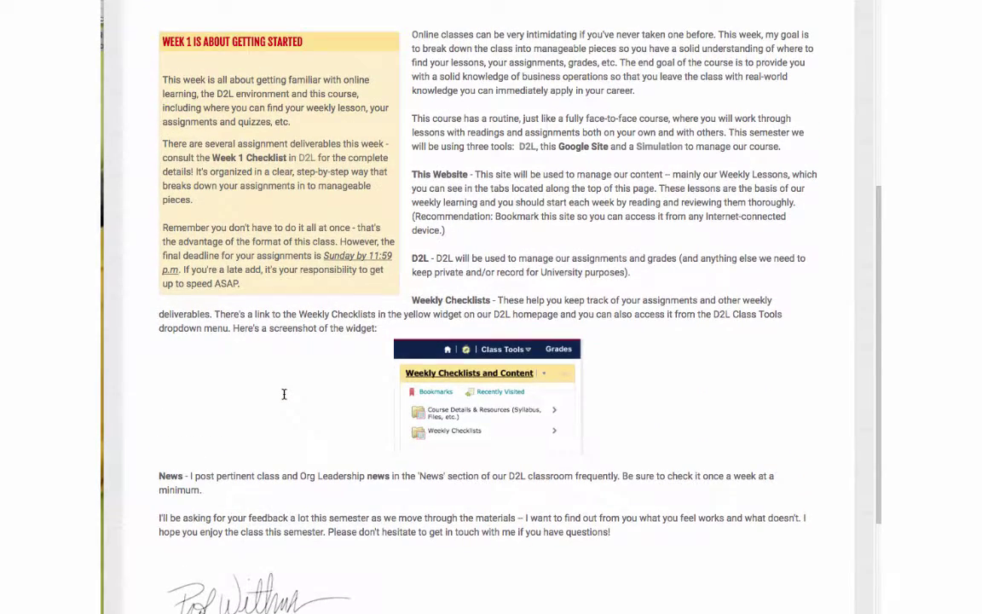
scroll(284, 394, "up", 1)
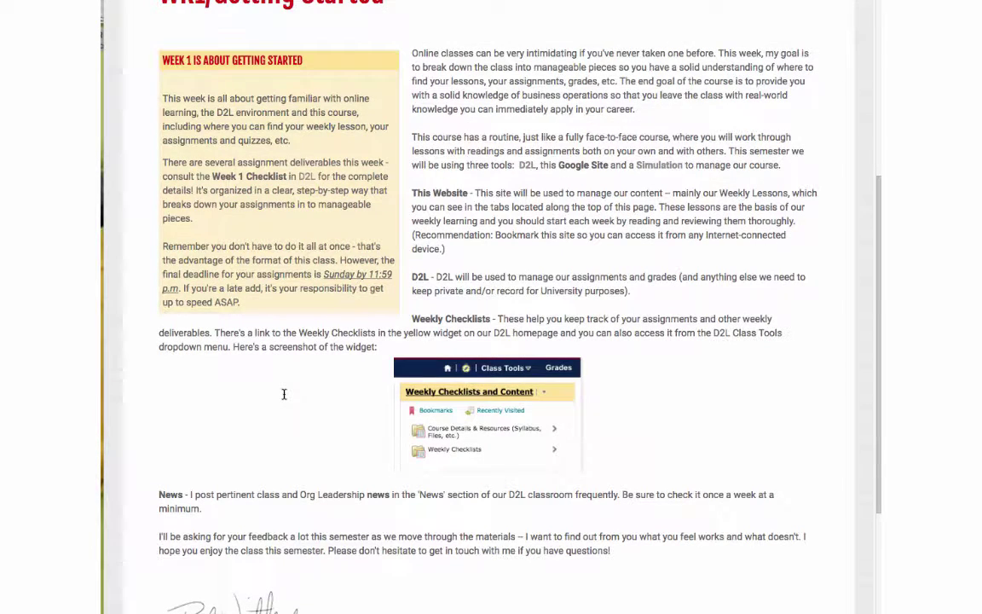
scroll(284, 394, "up", 5)
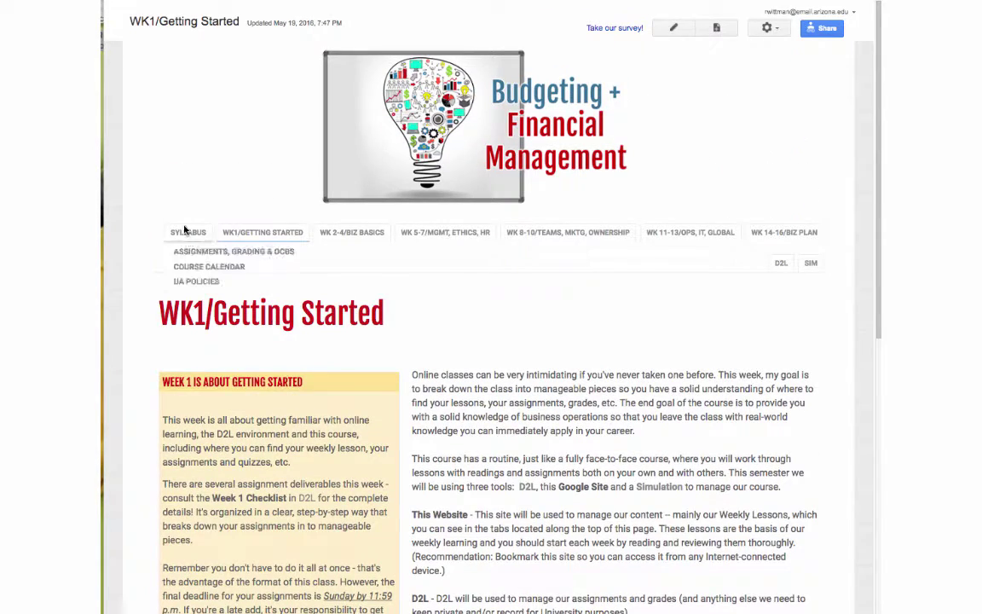
- Open the Syllabus page and skim its sections from the contents list through the required materials
left_click(184, 235)
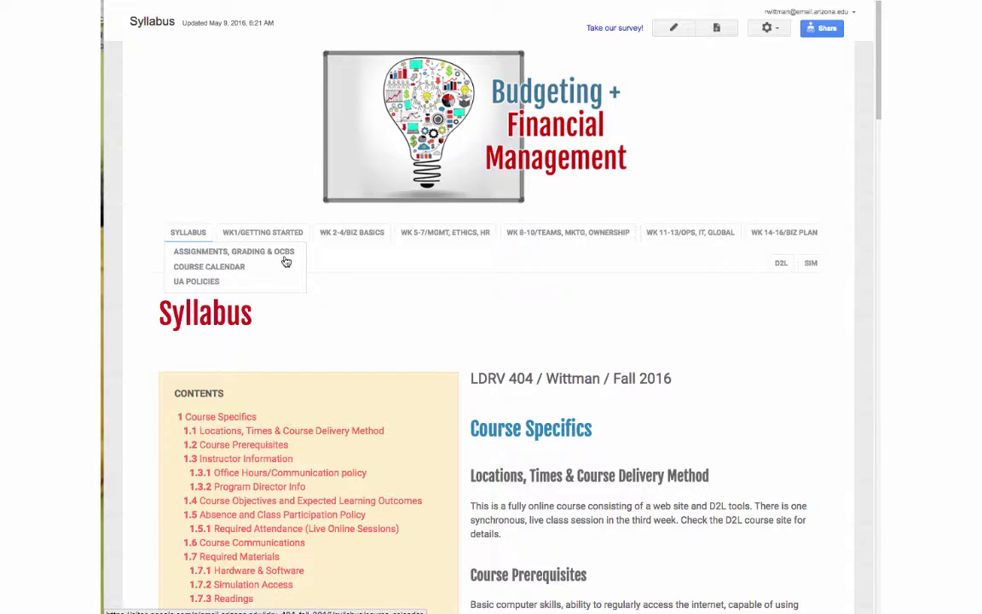
scroll(463, 326, "down", 1)
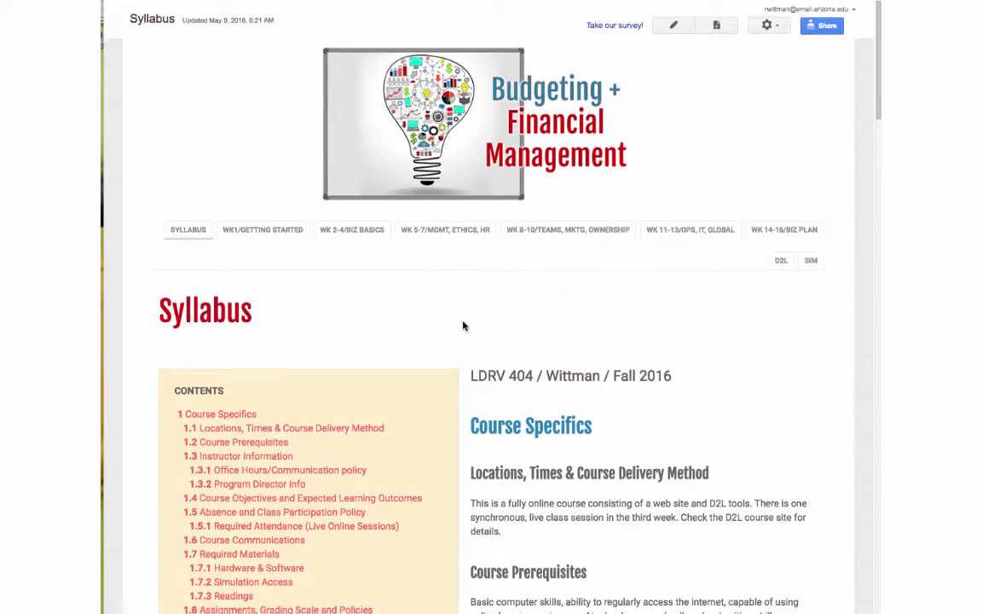
scroll(462, 325, "down", 5)
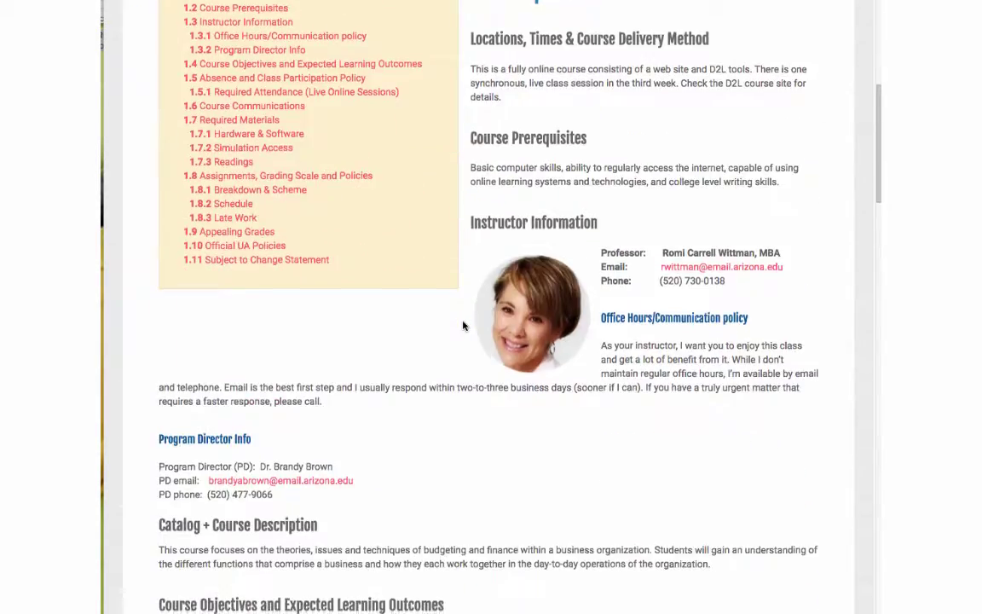
scroll(462, 326, "down", 12)
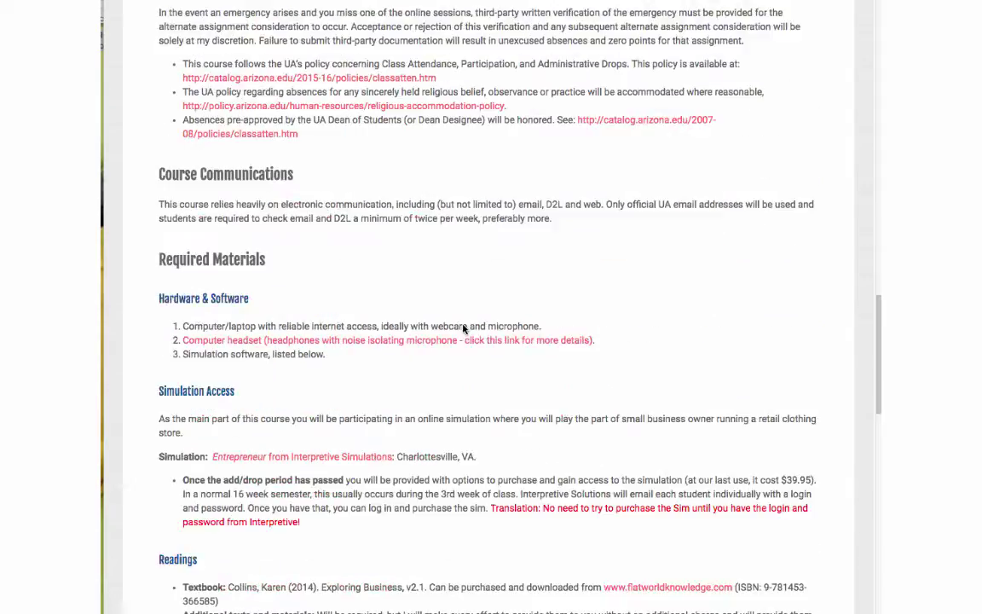
scroll(462, 328, "up", 12)
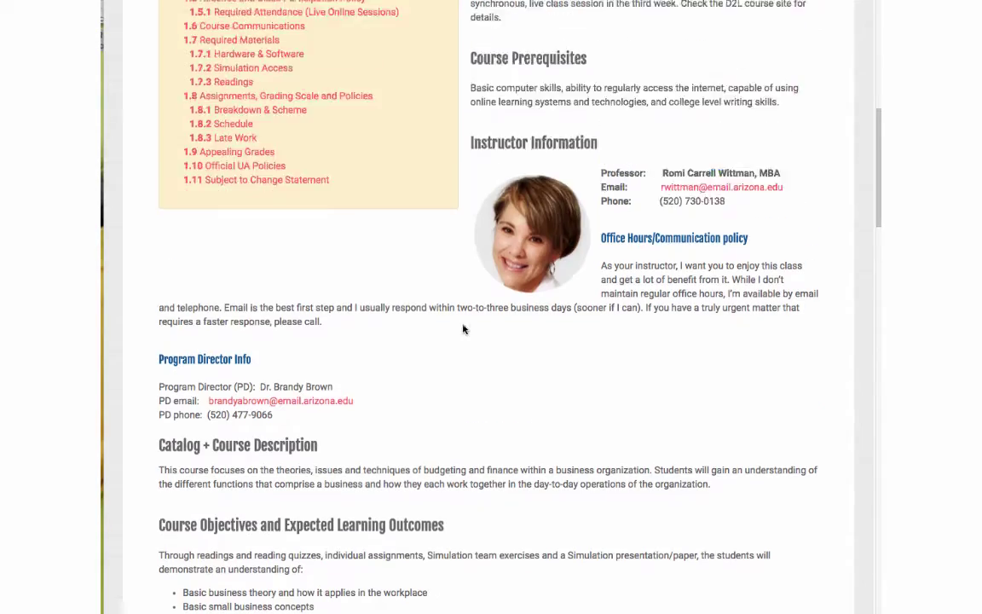
scroll(462, 328, "up", 6)
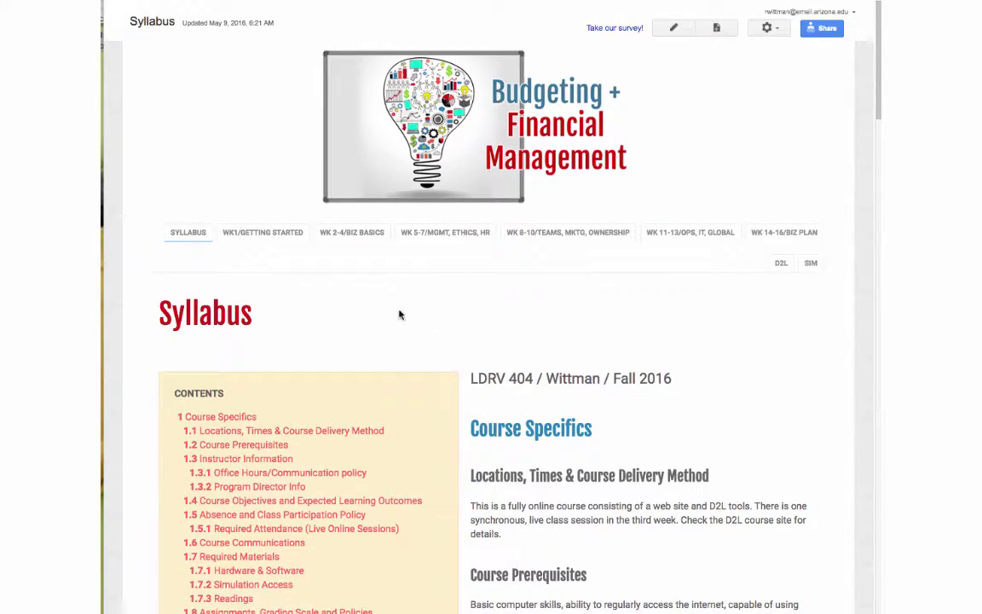
- Browse the lesson pages listed under the weekly groups in the course site's navigation
mouse_move(568, 232)
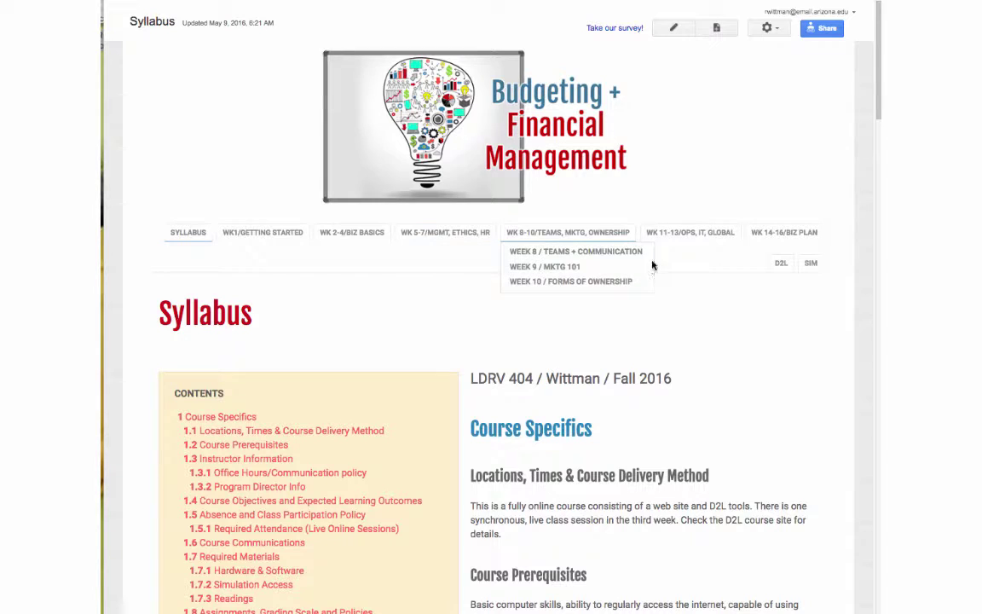
mouse_move(365, 235)
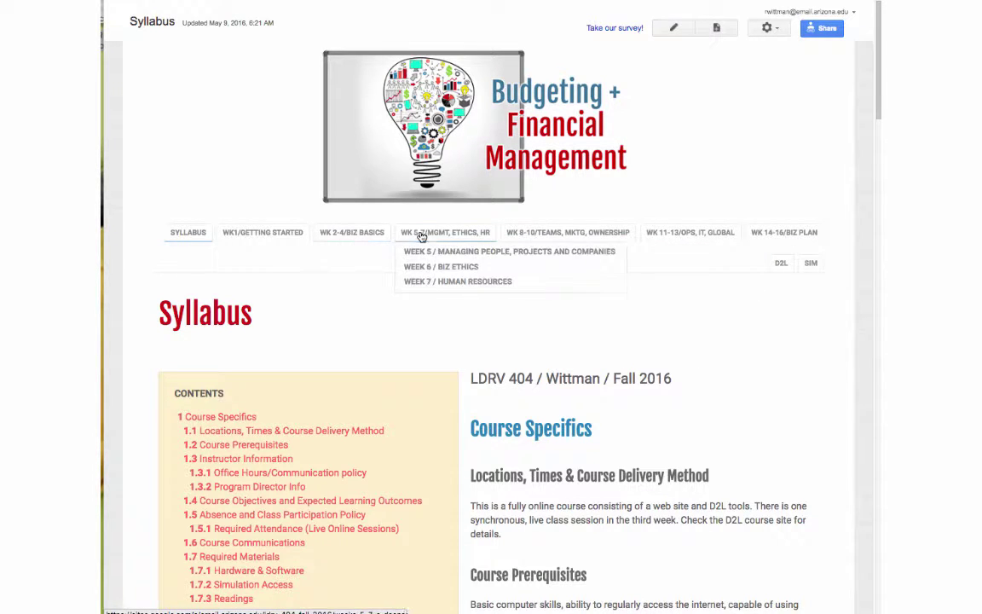
mouse_move(511, 232)
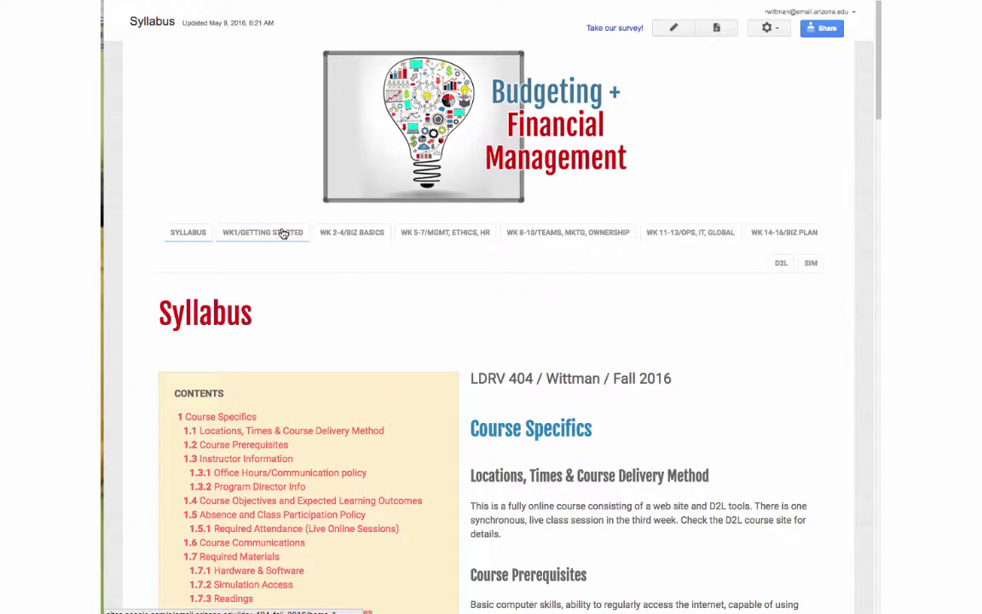
left_click(339, 240)
mouse_move(410, 245)
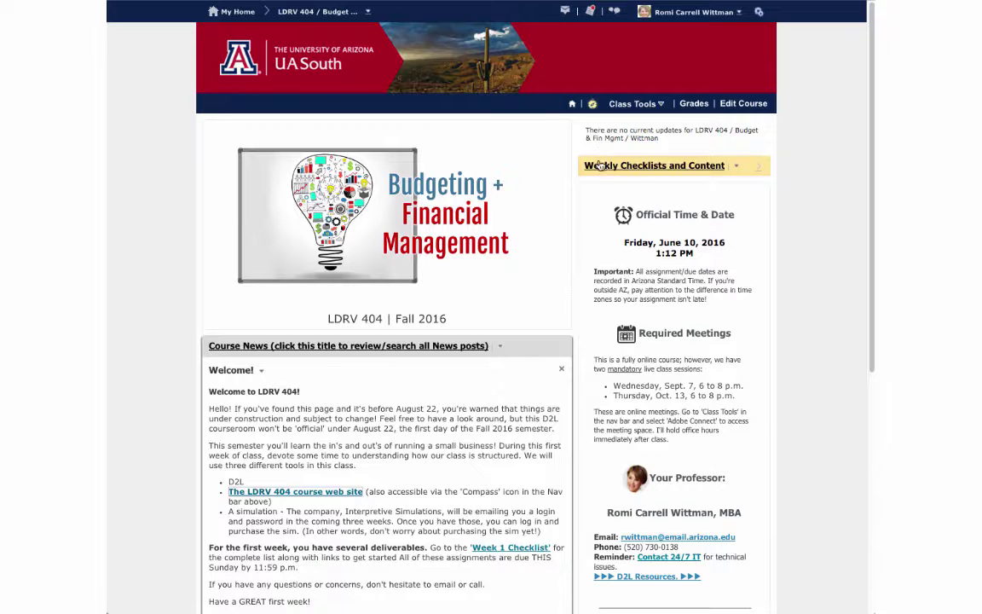
- Review the Welcome post in Course News on the D2L course homepage
scroll(414, 445, "down", 3)
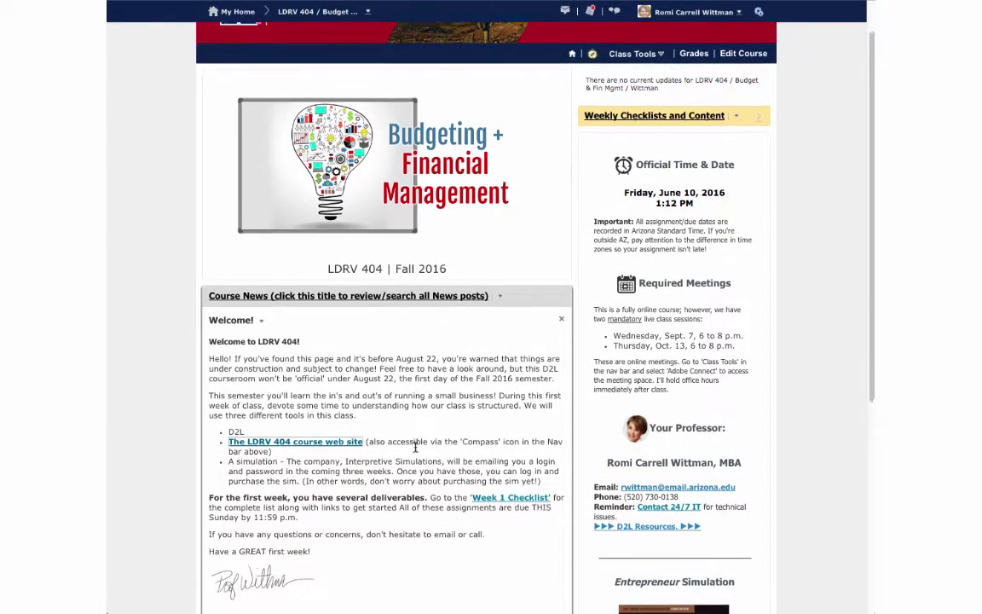
scroll(415, 445, "down", 2)
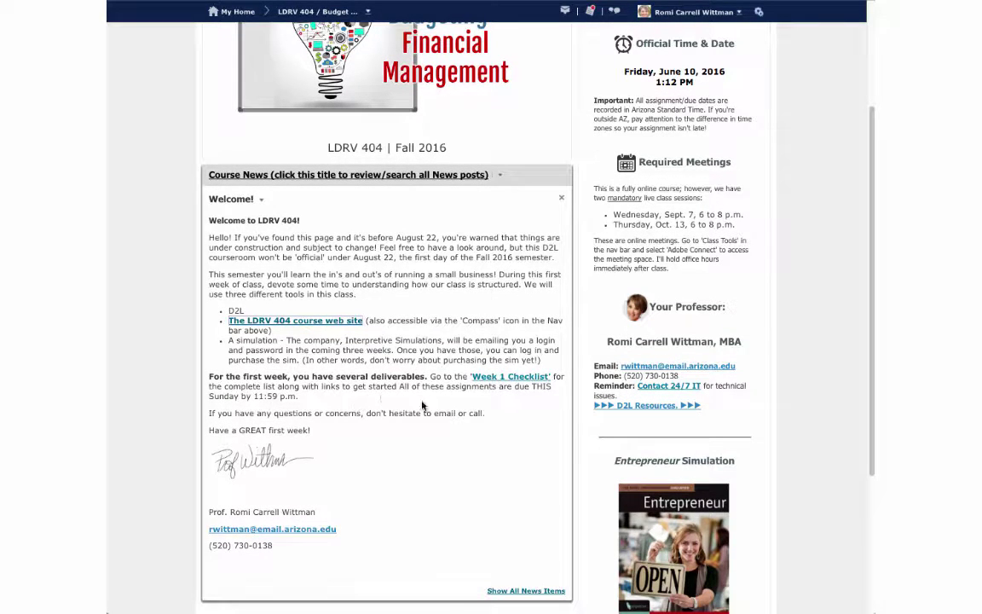
scroll(500, 440, "up", 3)
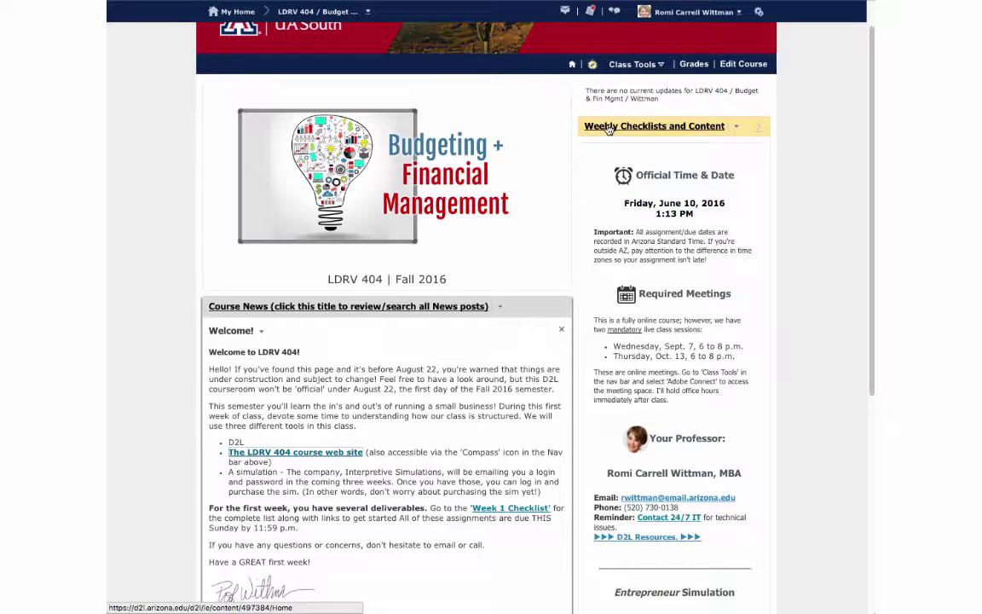
- Open Weekly Checklists and Content and look over the checklist entries for the first weeks
left_click(607, 128)
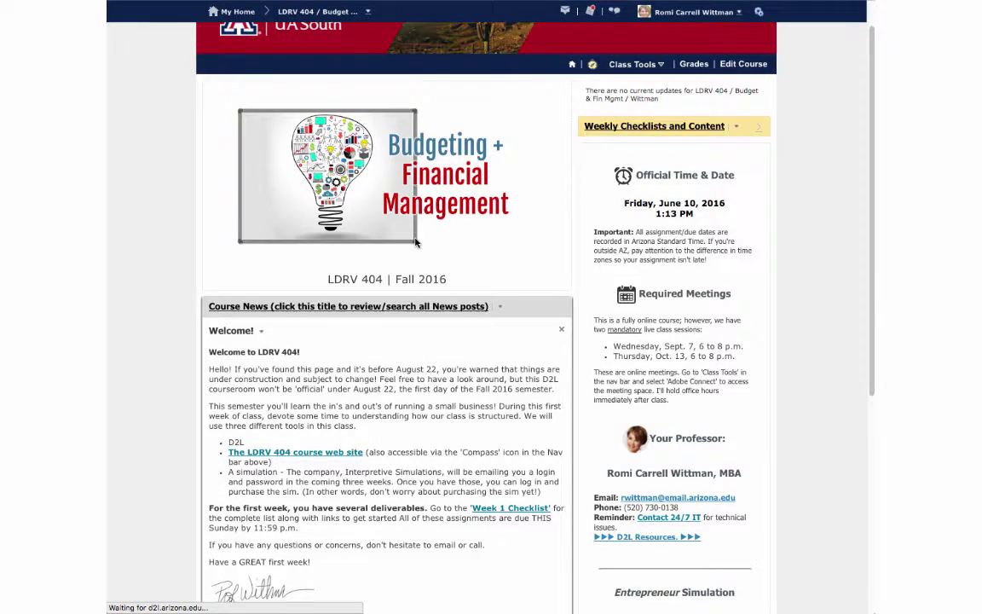
scroll(549, 250, "down", 2)
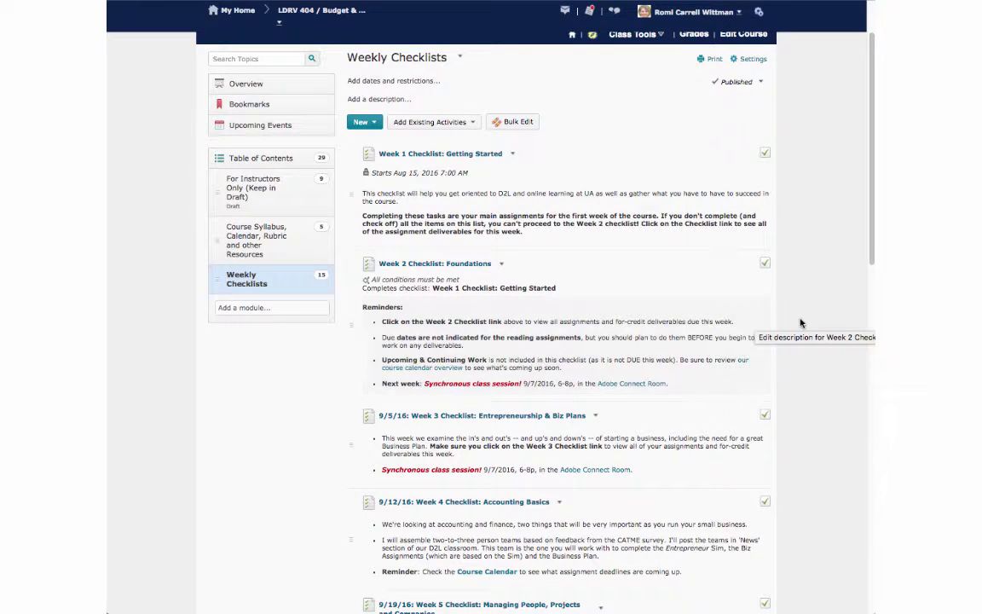
scroll(800, 322, "down", 3)
scroll(800, 322, "down", 1)
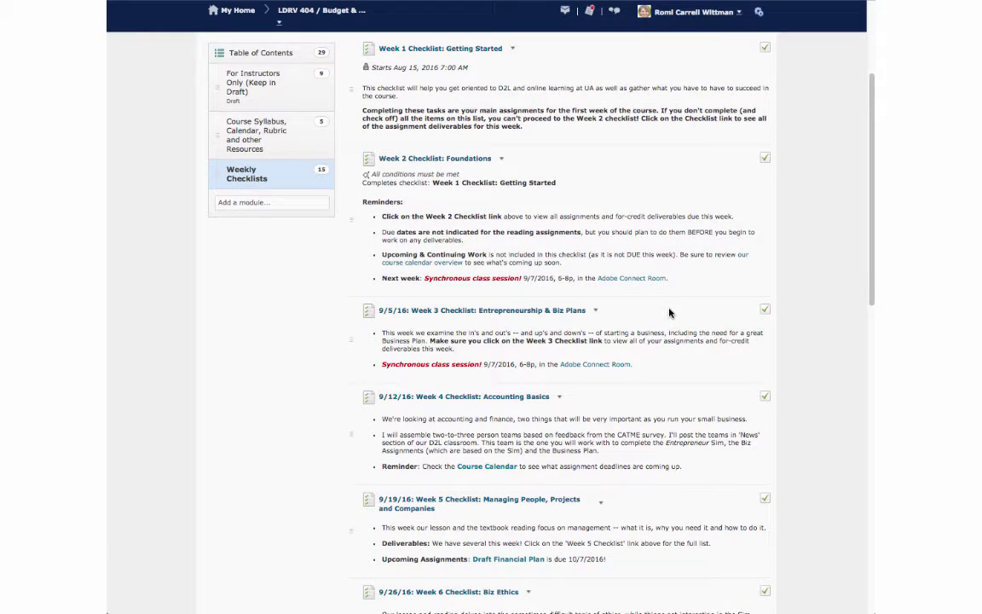
scroll(669, 313, "down", 2)
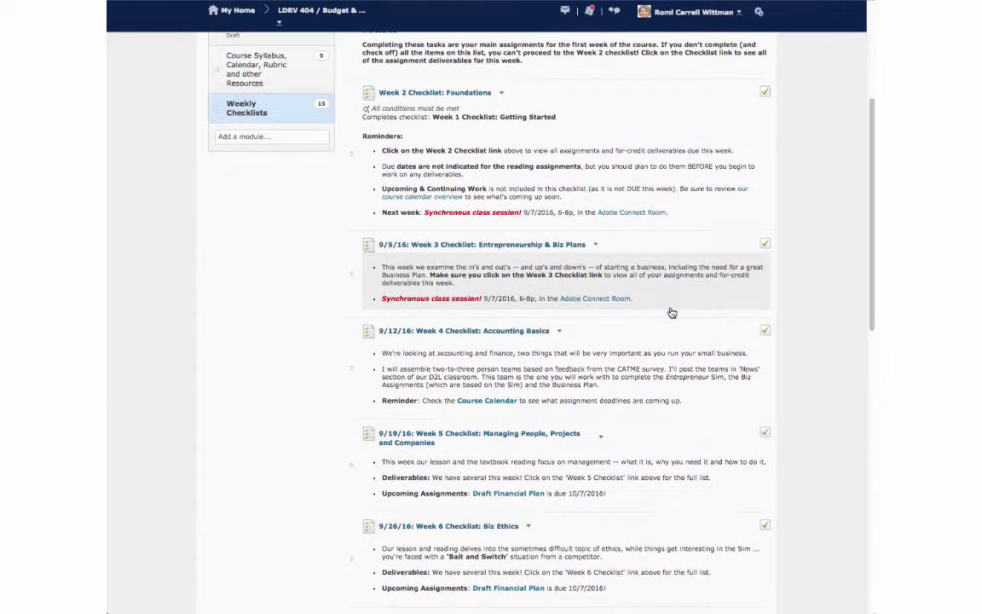
scroll(670, 313, "down", 1)
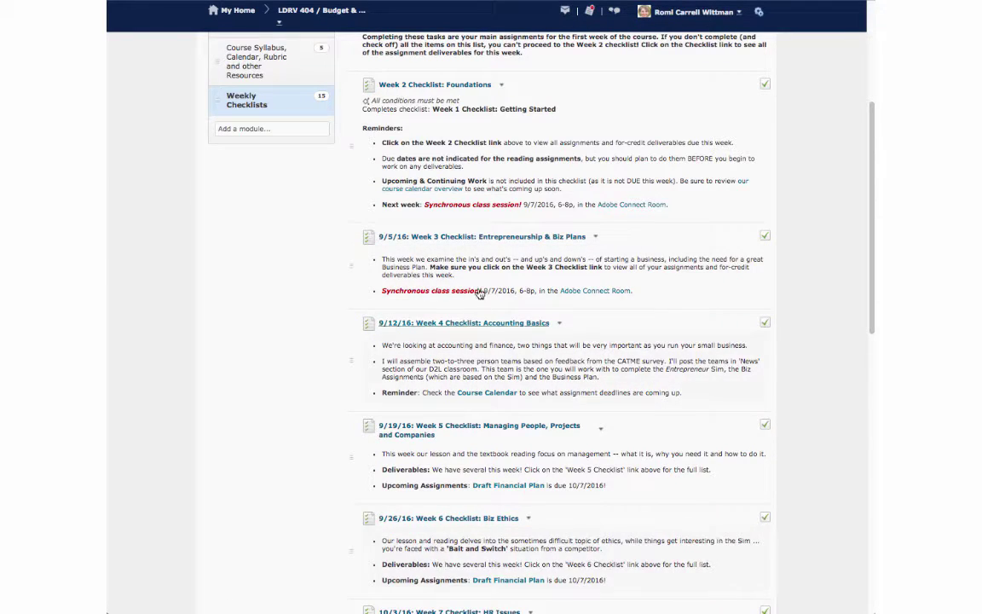
- Open the Week 3 Checklist: Entrepreneurship & Biz Plans and examine its reading, quiz and deliverable tasks
left_click(465, 238)
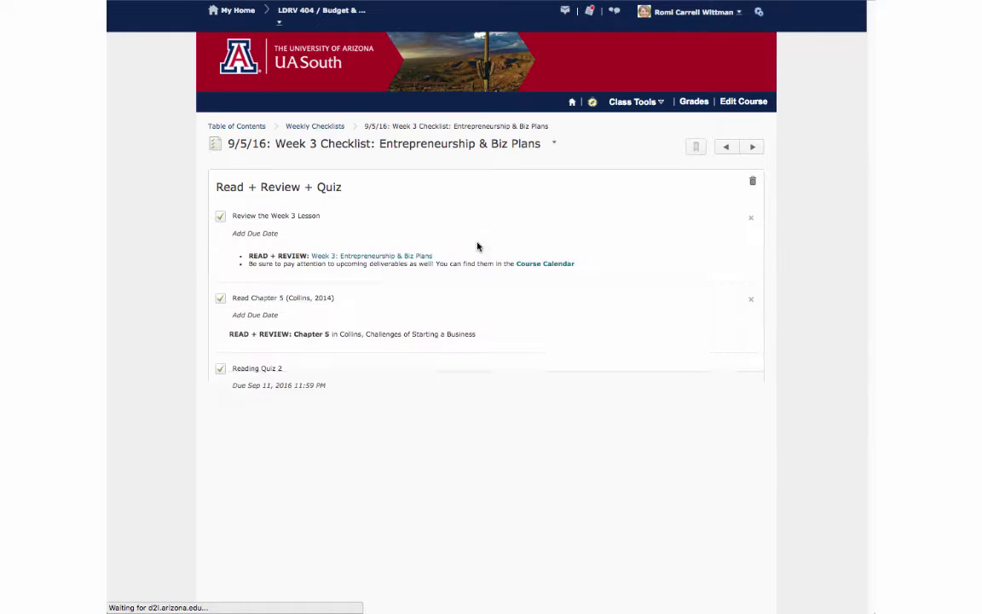
scroll(383, 217, "down", 1)
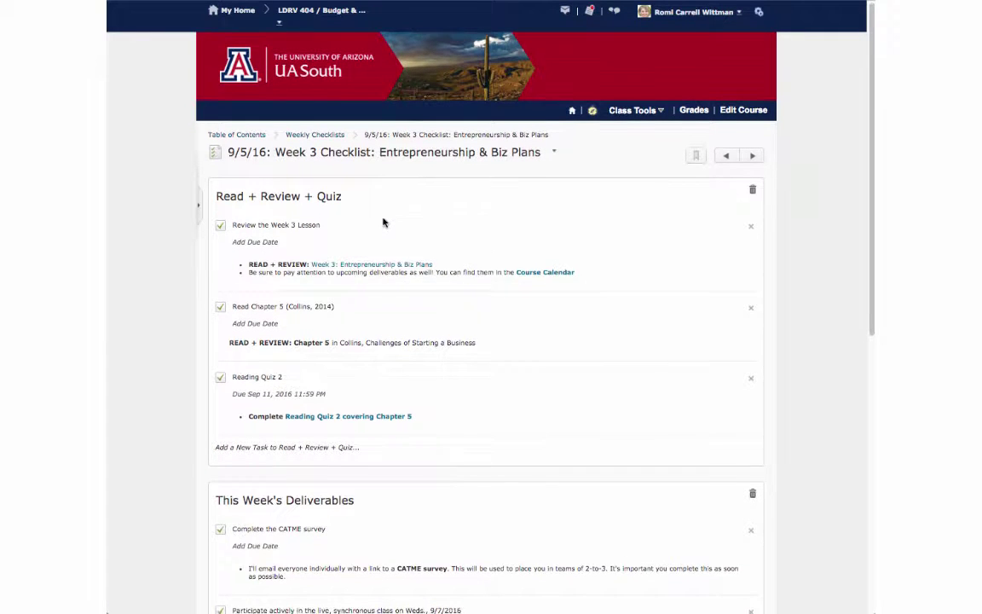
scroll(383, 221, "down", 1)
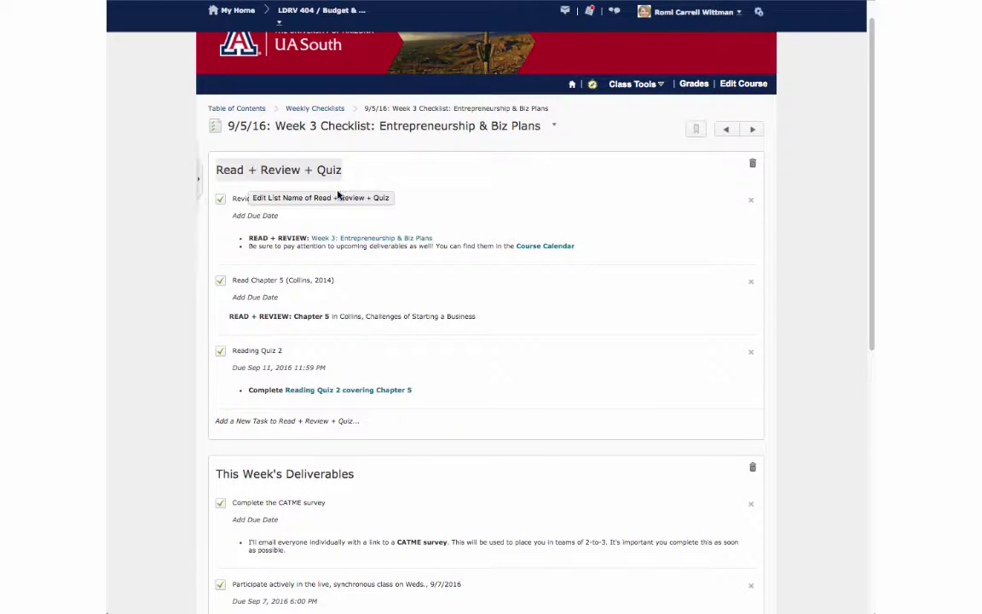
- Open the Week 3: Entrepreneurship & Biz Plans lesson and read down through its Business Plan section
left_click(373, 242)
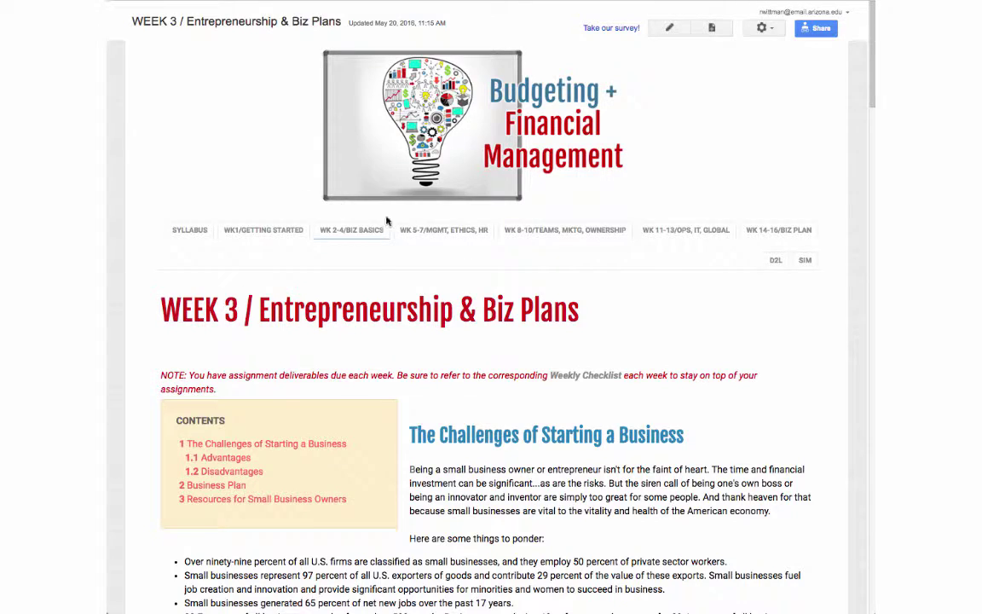
scroll(440, 394, "down", 3)
scroll(441, 400, "down", 10)
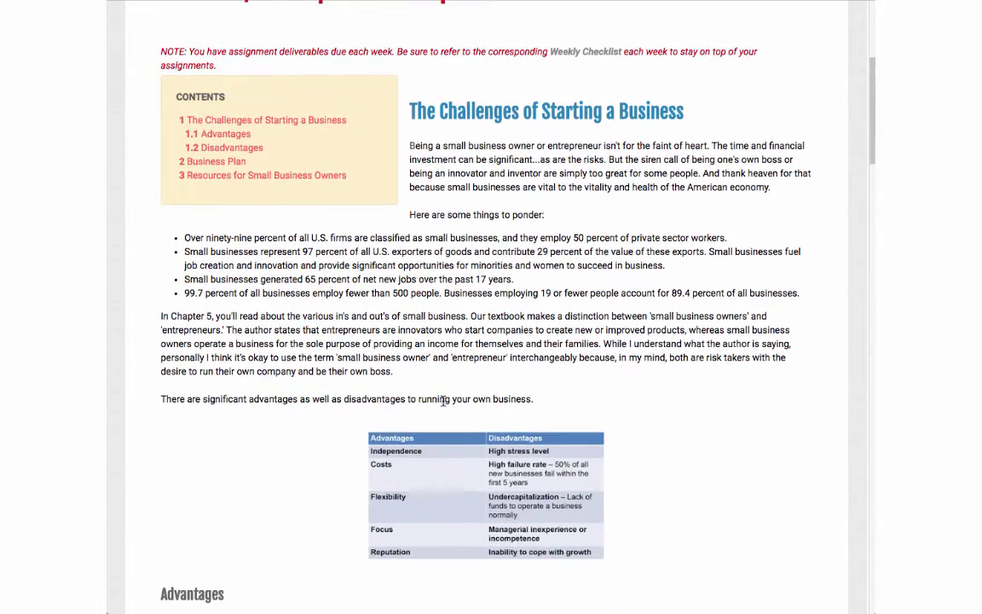
scroll(442, 400, "down", 12)
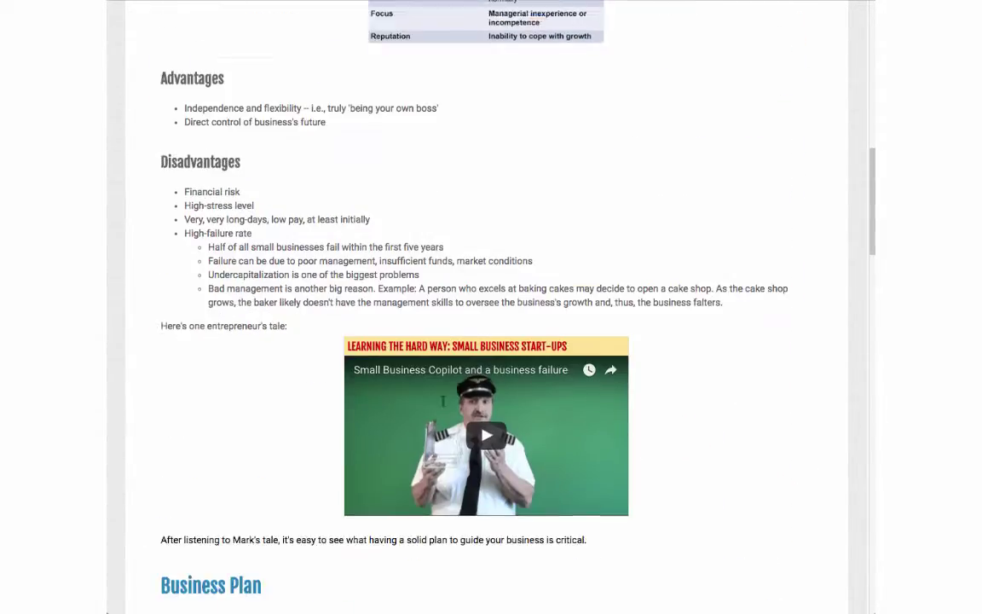
scroll(442, 400, "down", 2)
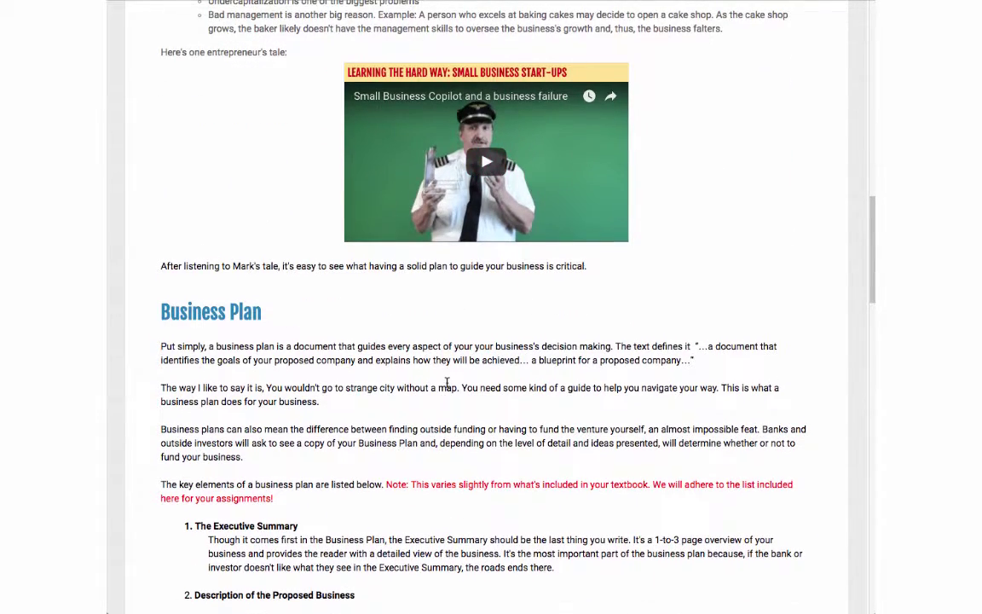
scroll(446, 382, "down", 2)
scroll(446, 382, "down", 6)
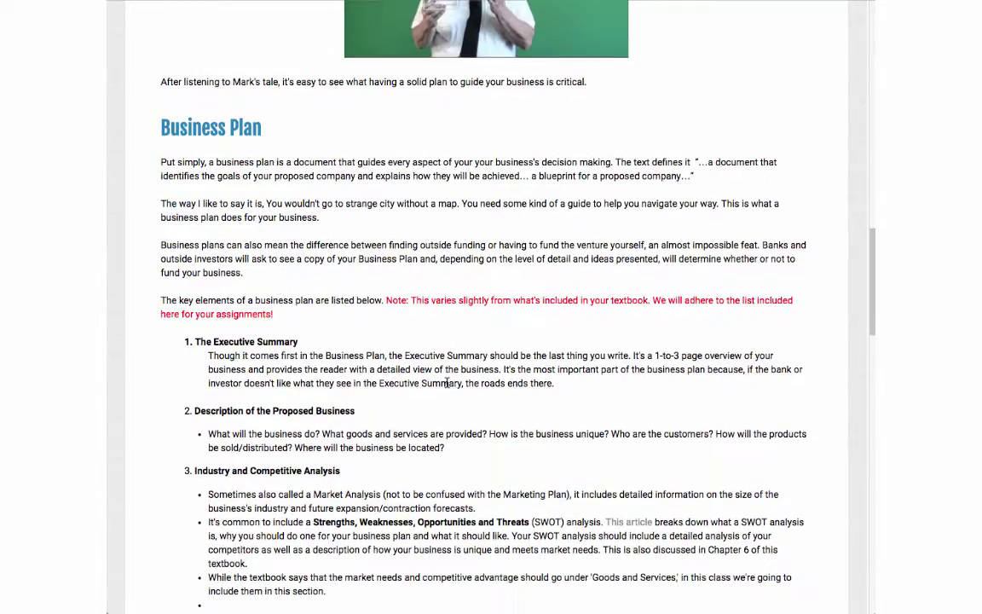
- Read the Week 3 lesson's list of key business plan elements through to the Sample Business Plans resources
scroll(447, 383, "down", 11)
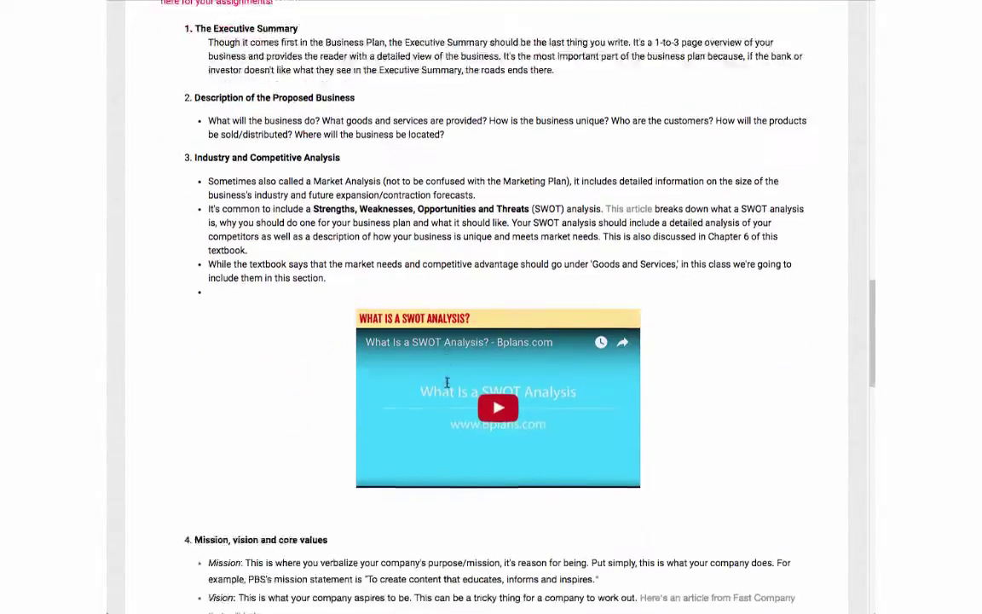
scroll(446, 383, "down", 8)
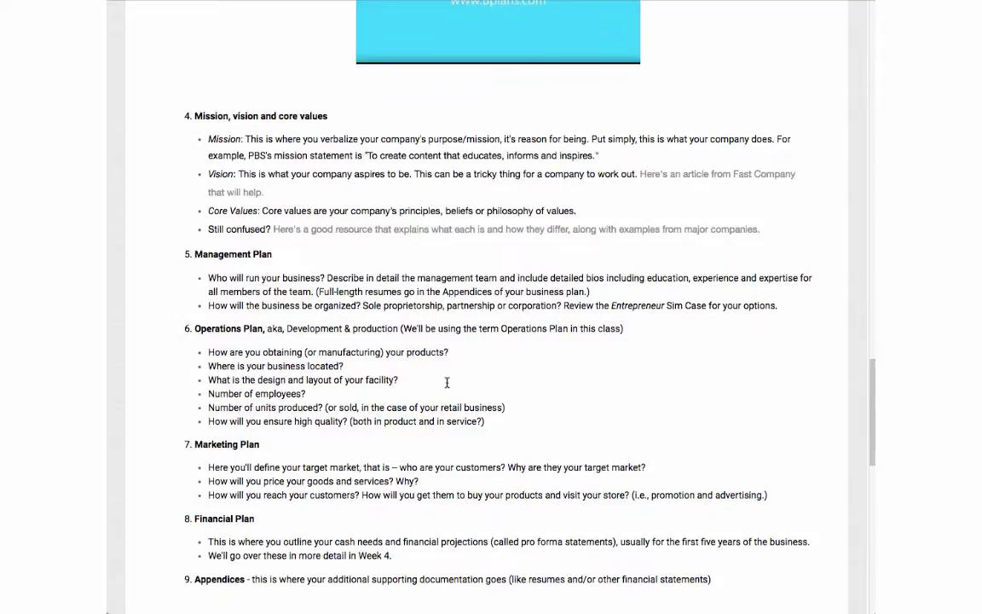
scroll(447, 383, "down", 3)
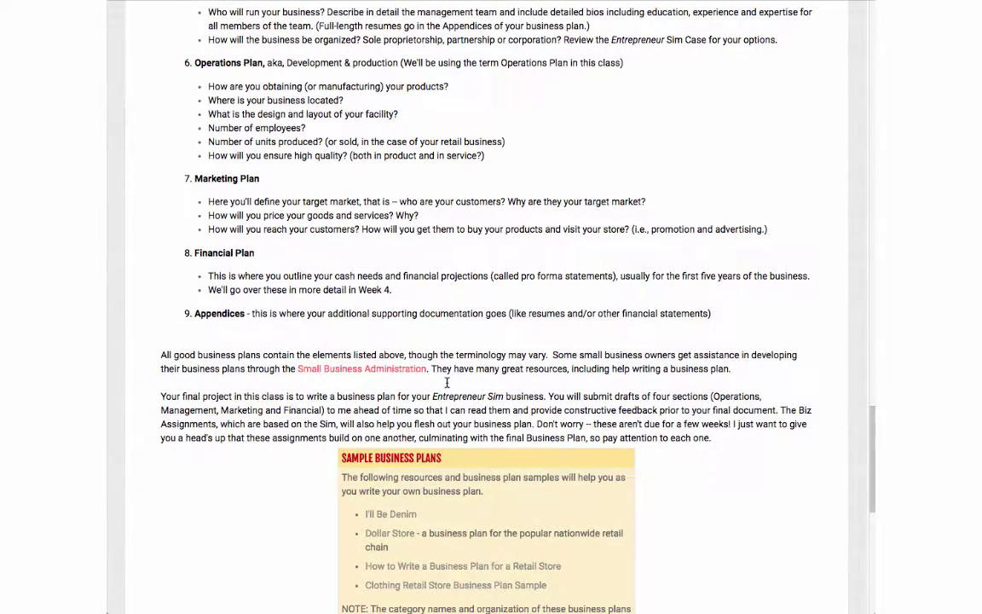
scroll(446, 383, "down", 2)
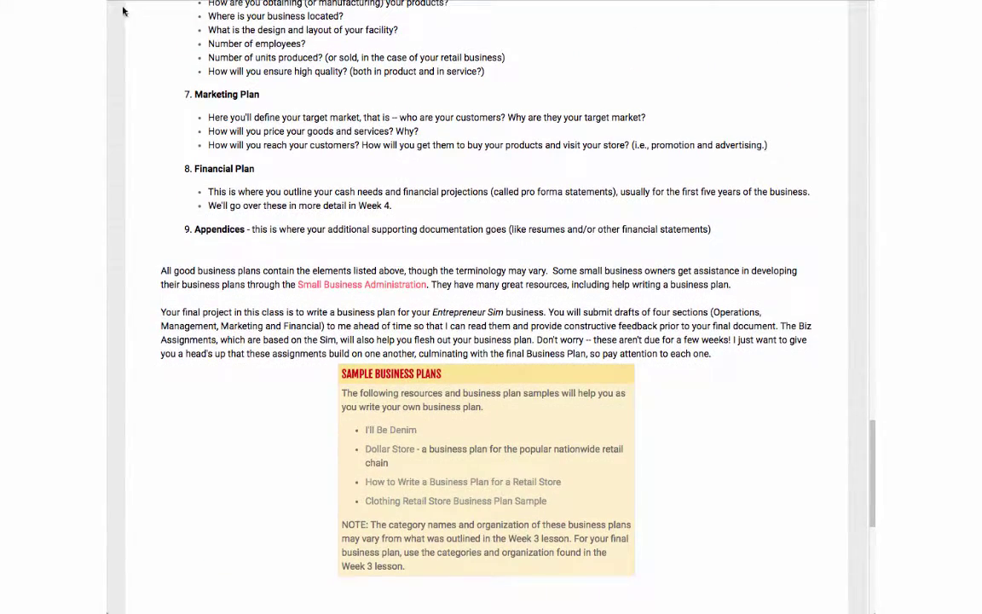
- Close the Week 3 lesson and review the reading, quiz and deliverable tasks in the Week 3 Checklist
key("super+w")
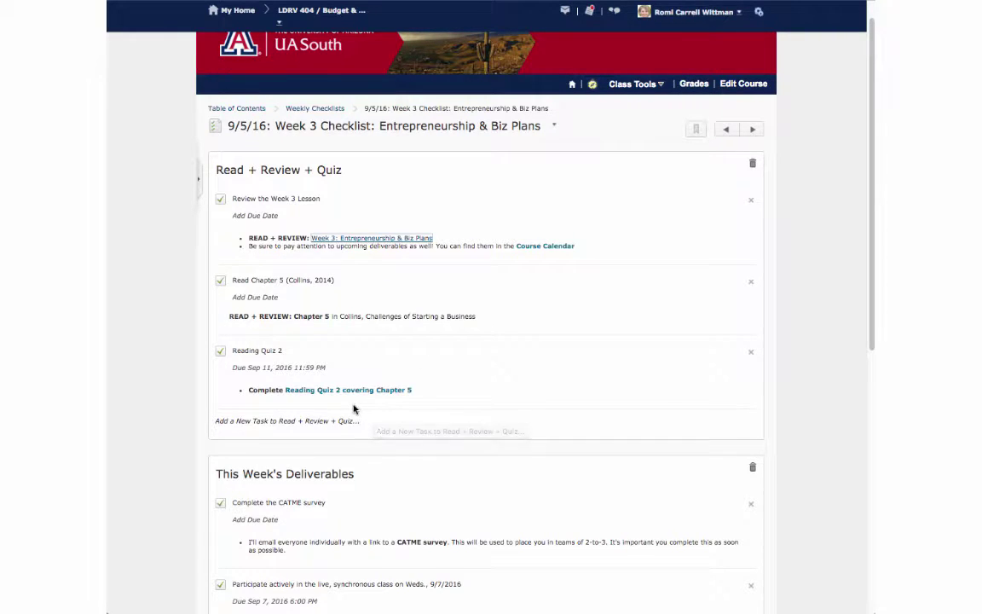
scroll(357, 384, "down", 3)
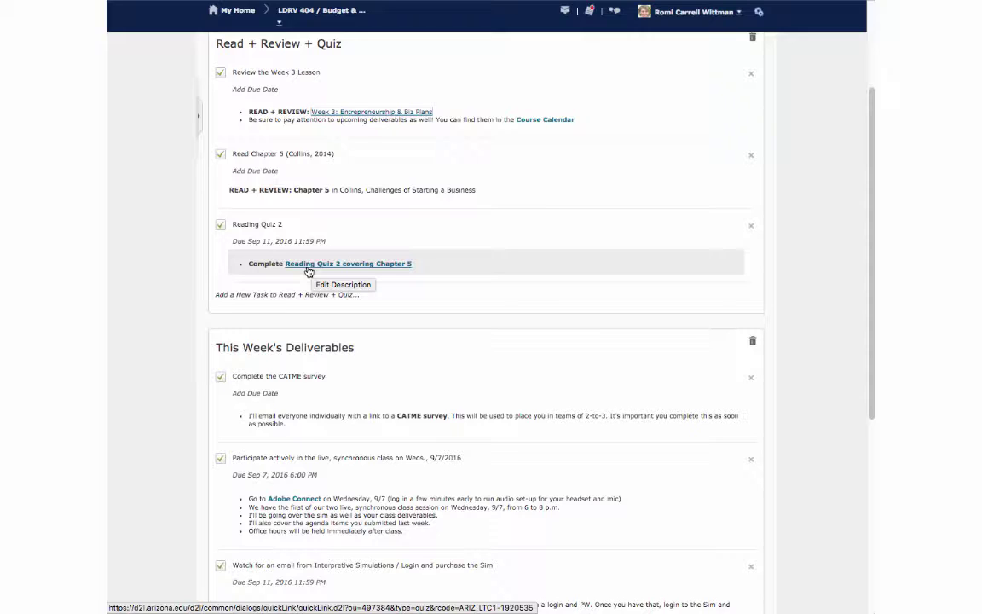
scroll(308, 271, "down", 5)
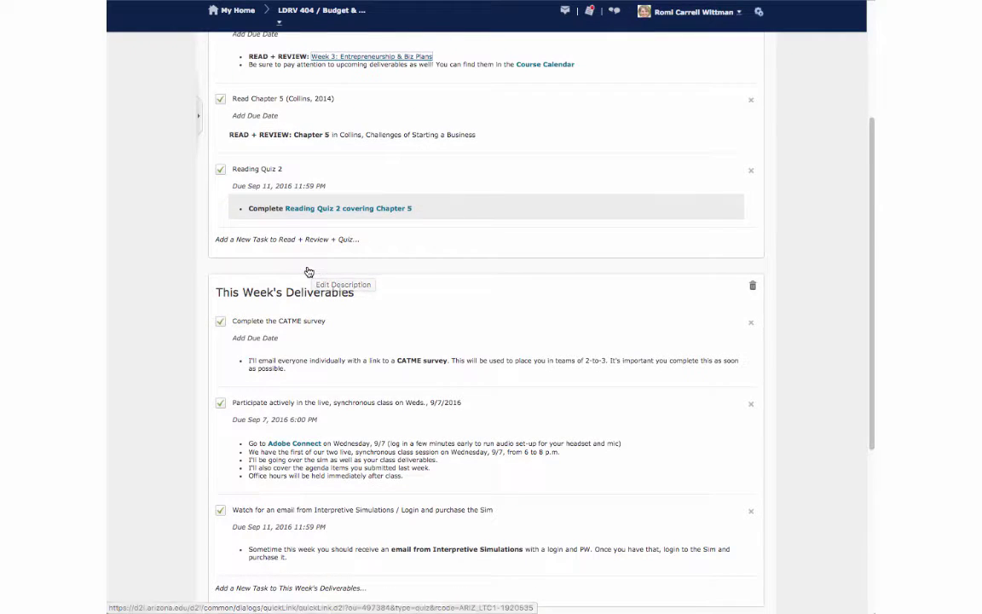
scroll(309, 271, "down", 2)
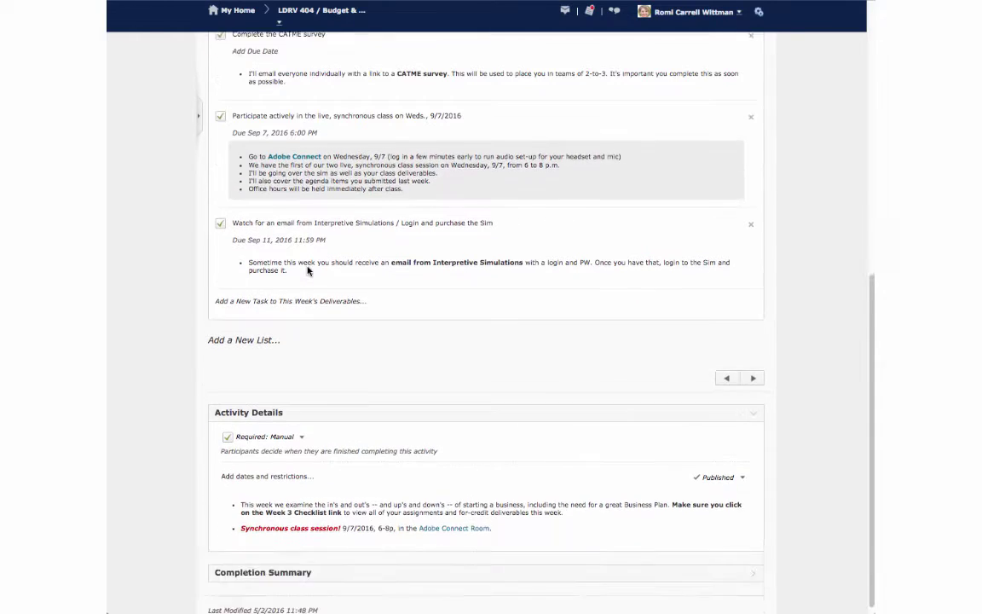
scroll(309, 270, "up", 10)
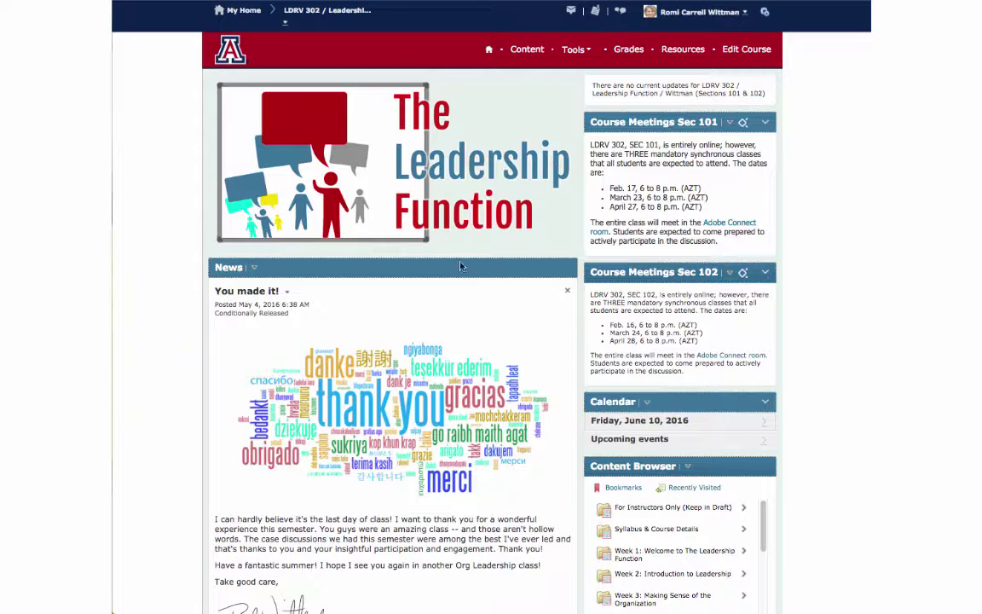
- Look over the LDRV 302 course homepage, then open its Content and review the Week 1: Welcome to The Leadership Function module
scroll(404, 339, "down", 3)
scroll(477, 249, "up", 3)
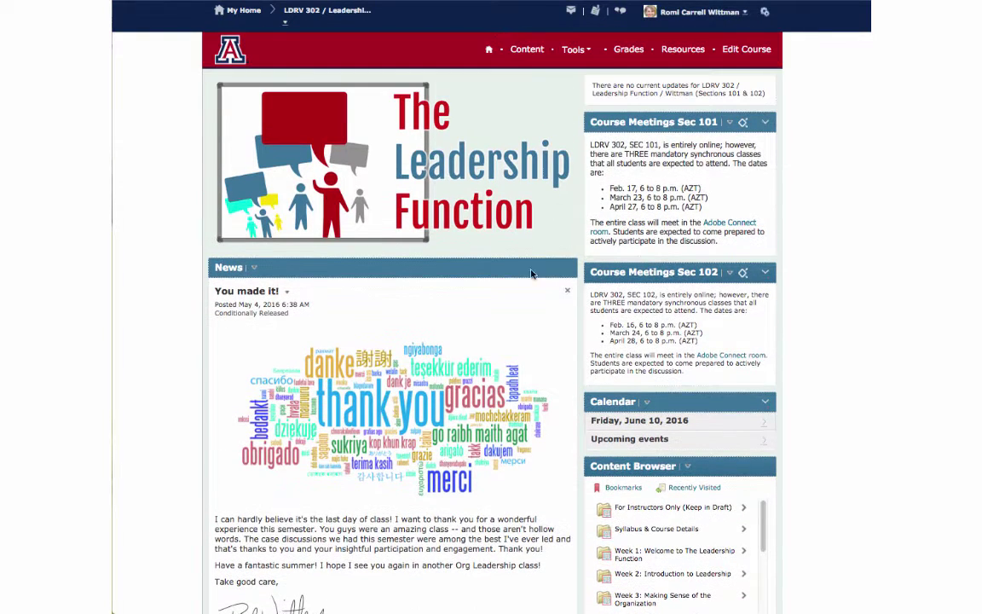
left_click(520, 53)
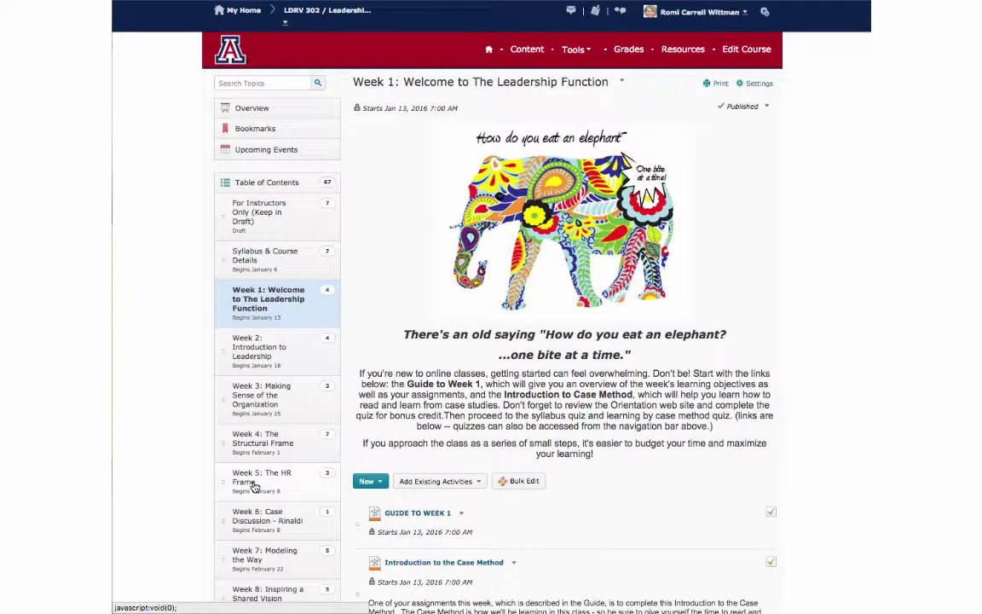
scroll(255, 482, "down", 3)
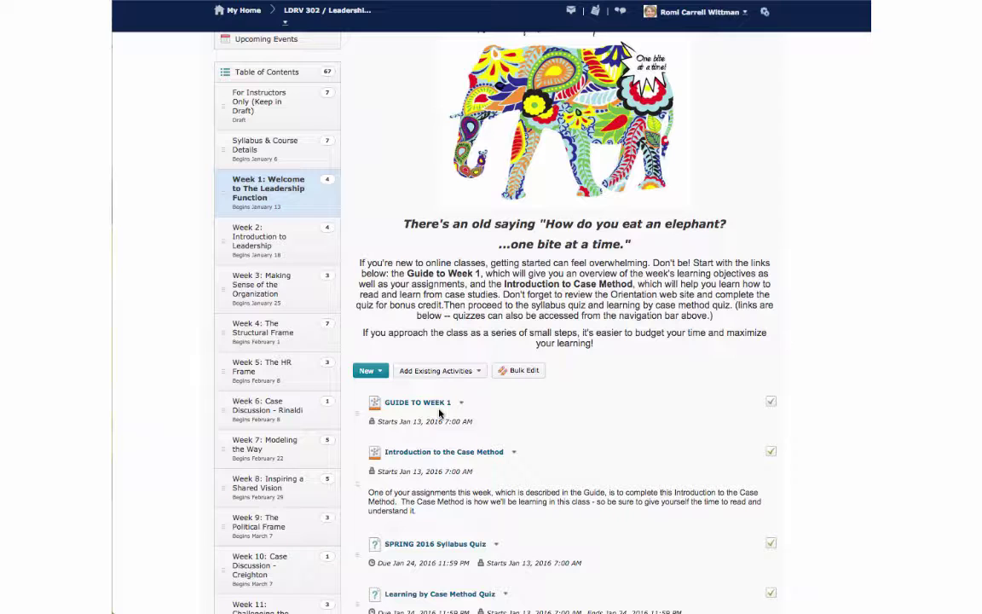
scroll(440, 413, "down", 1)
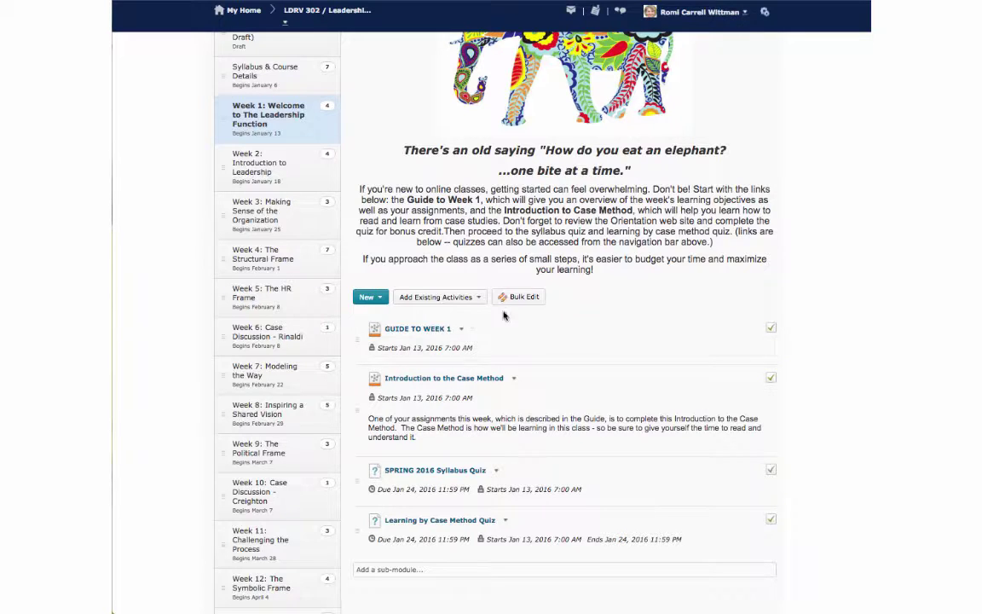
- Open GUIDE TO WEEK 1 and read its learning objectives and Managing Your Week assignments
left_click(418, 329)
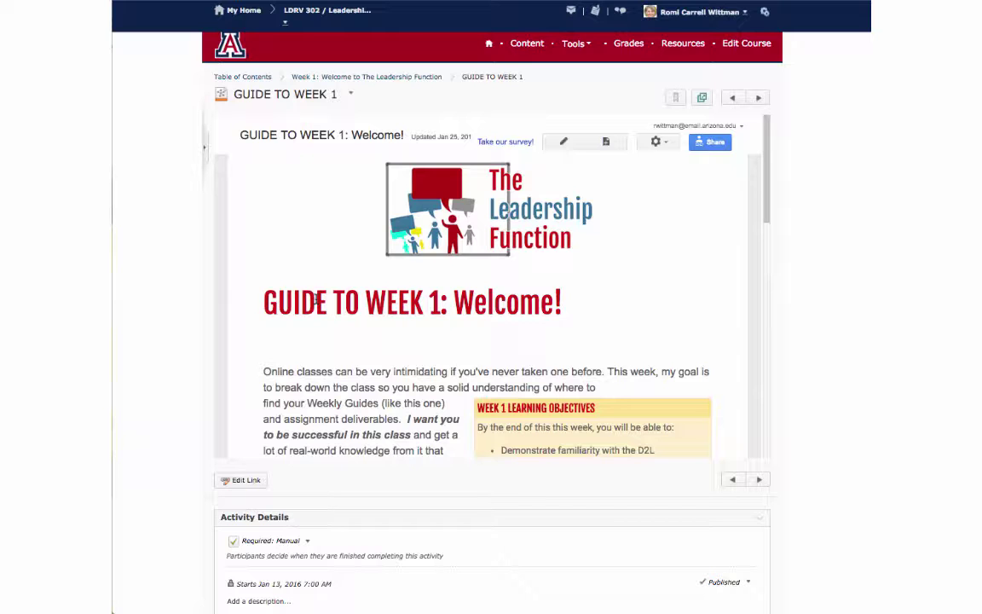
scroll(317, 298, "down", 5)
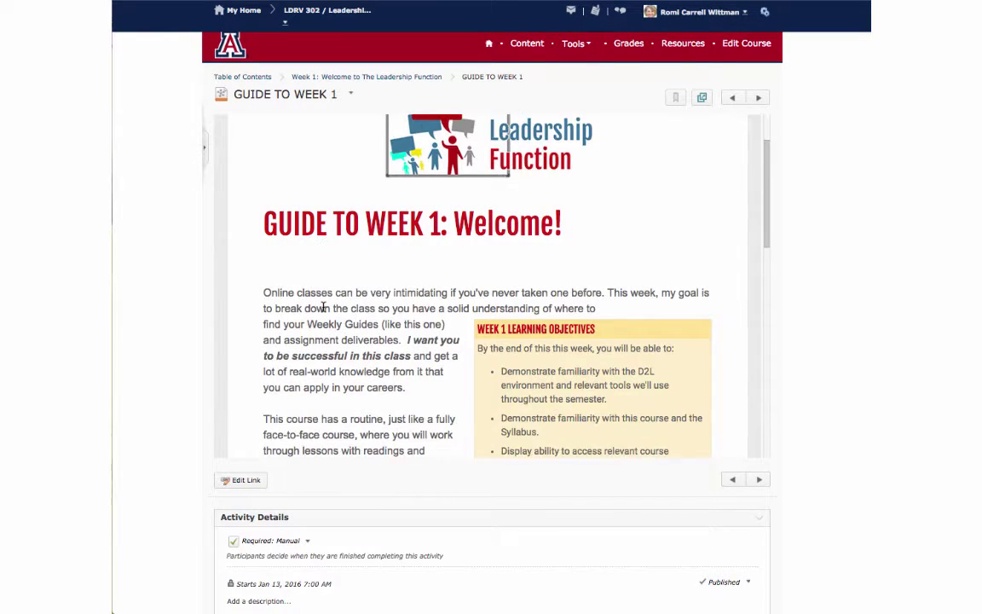
scroll(322, 307, "down", 6)
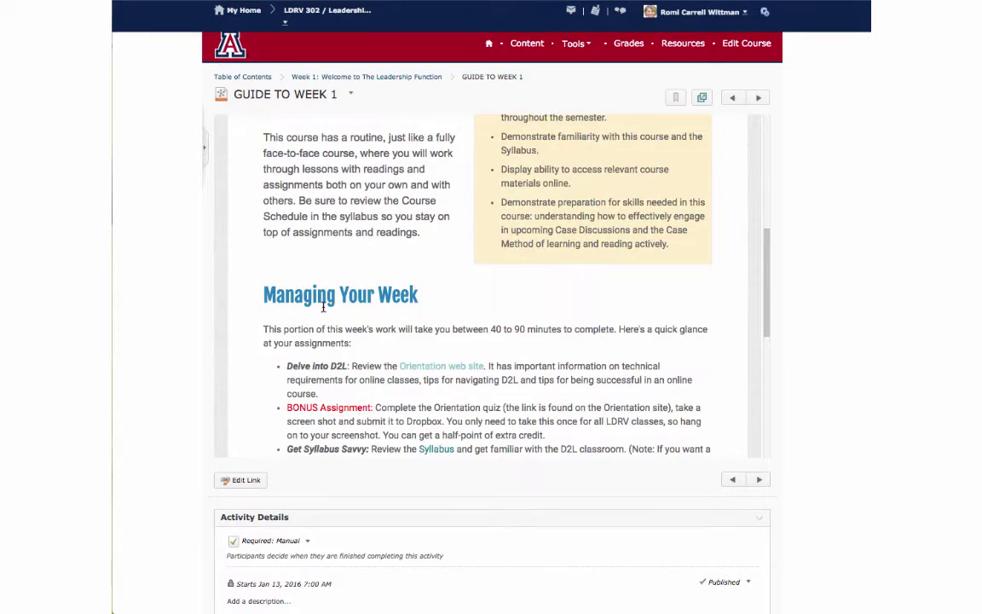
scroll(323, 307, "down", 6)
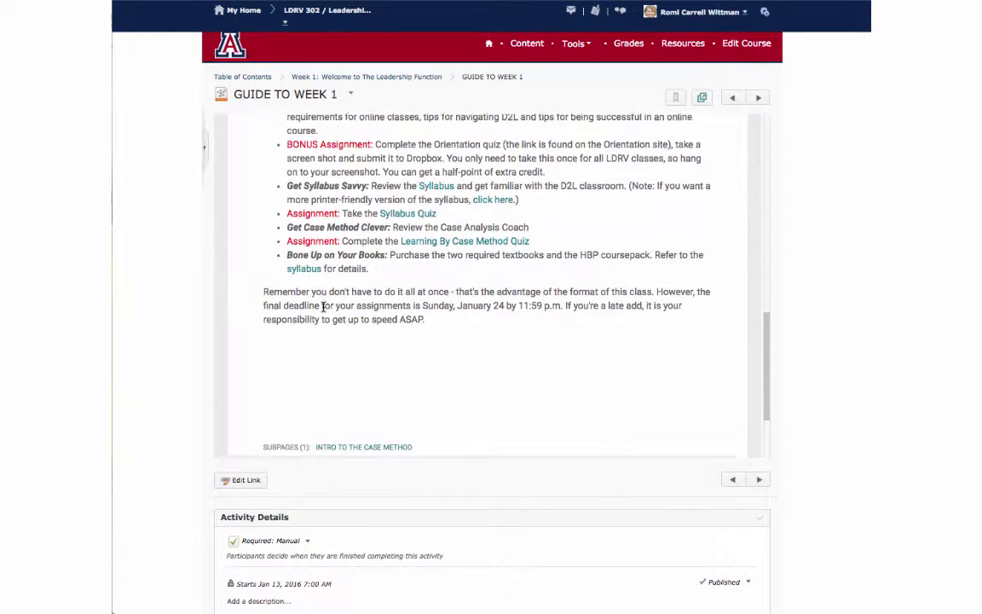
scroll(323, 307, "up", 15)
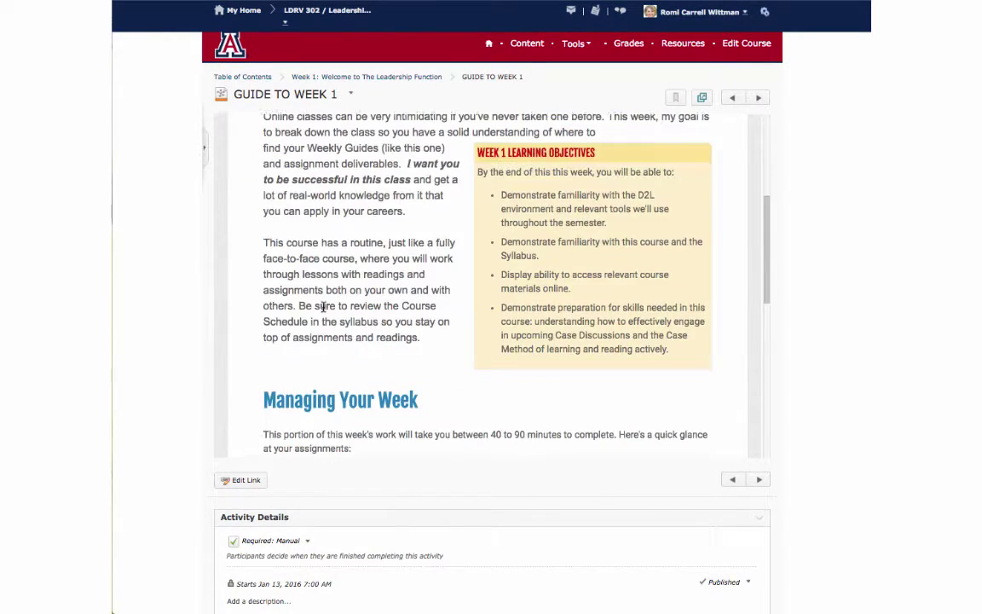
scroll(323, 307, "up", 4)
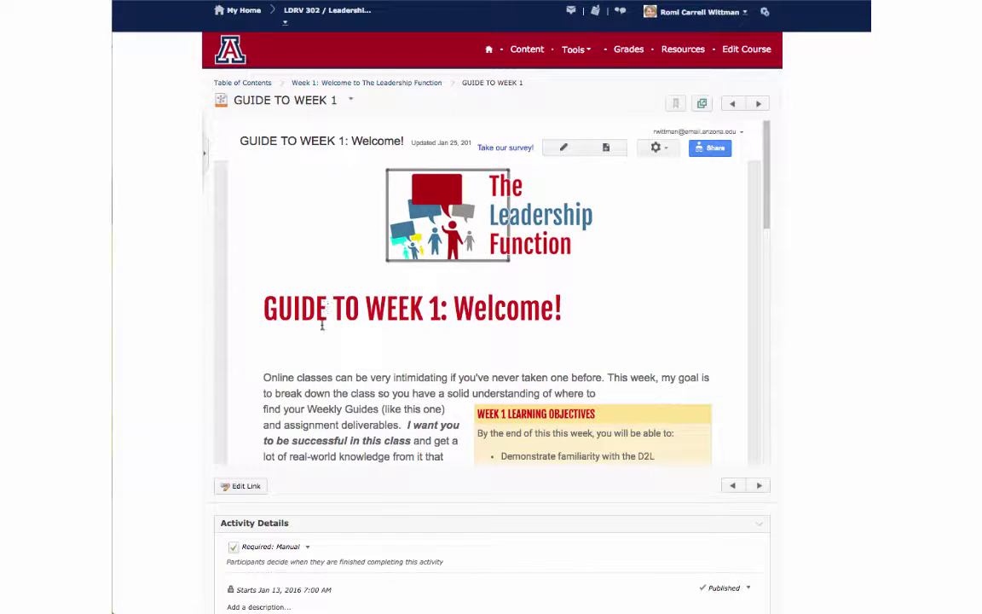
- Leave the Week 1 guide and open the Week 2: Introduction to Leadership module to look over its activities
left_click(358, 87)
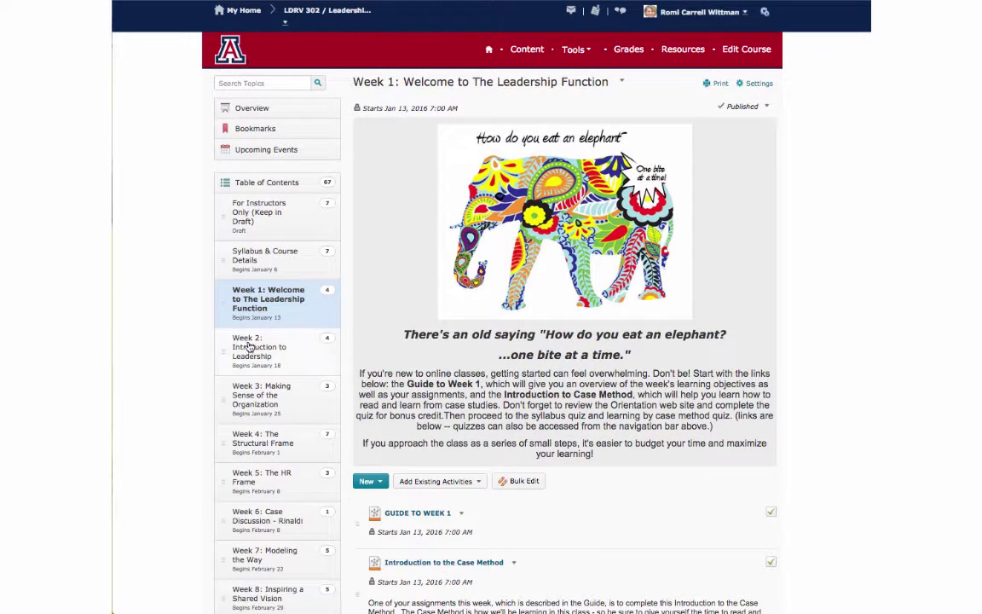
left_click(252, 347)
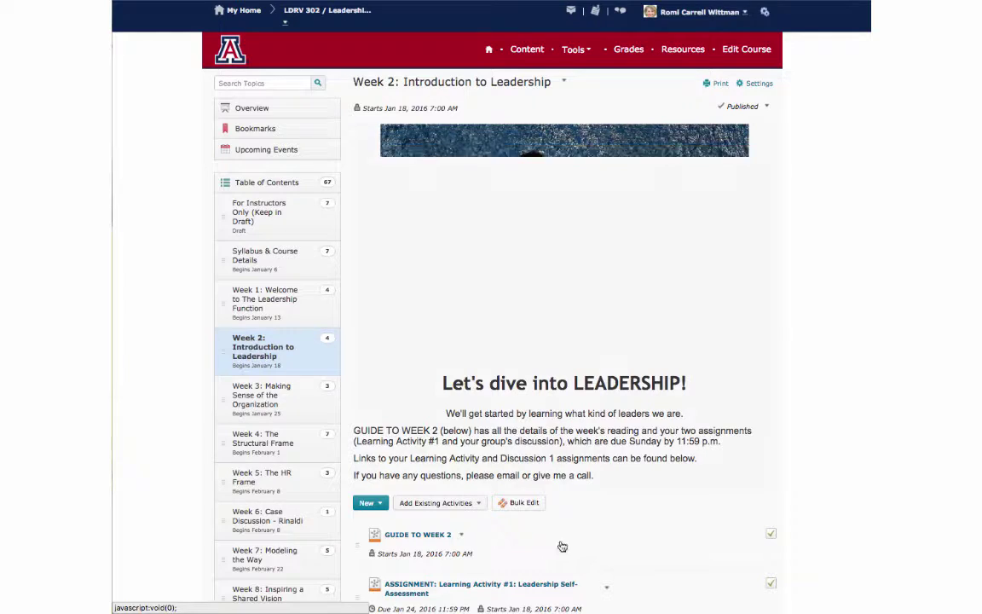
scroll(562, 546, "down", 1)
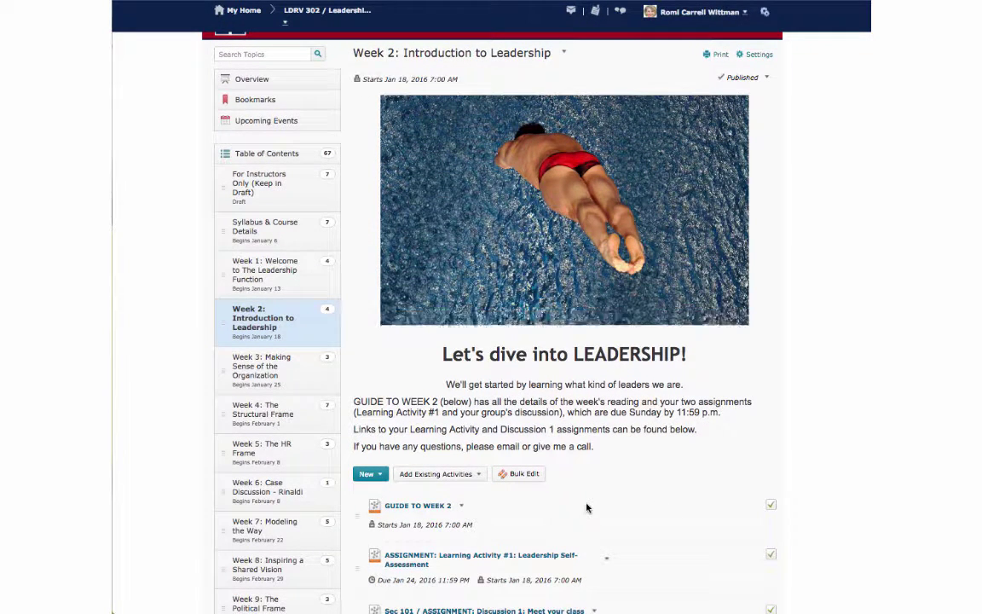
scroll(511, 494, "down", 2)
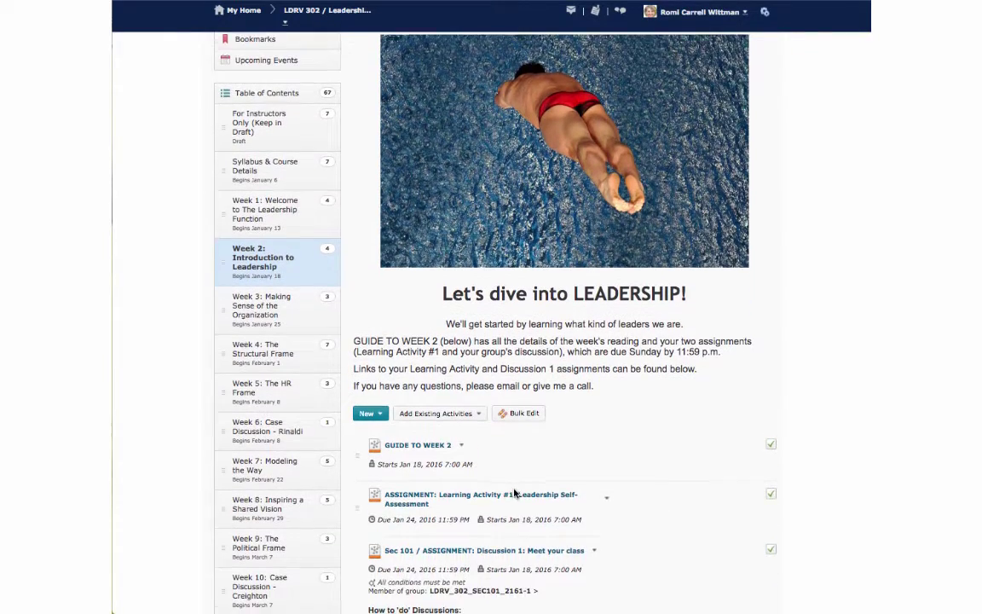
scroll(514, 492, "down", 2)
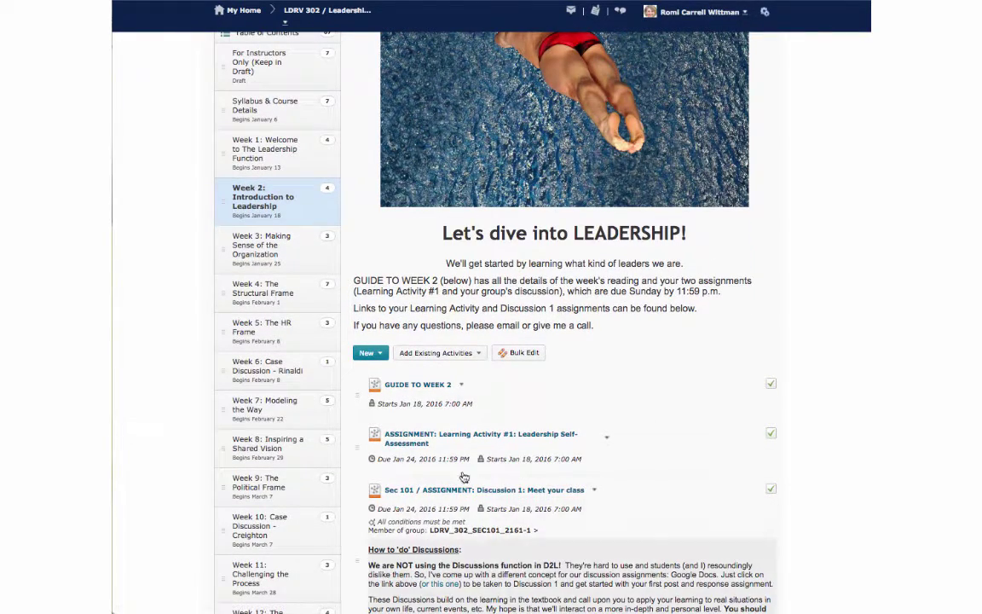
- Open GUIDE TO WEEK 2 and read through its focus, objectives, Reading Assignment and This Week's Assignments sections
left_click(426, 388)
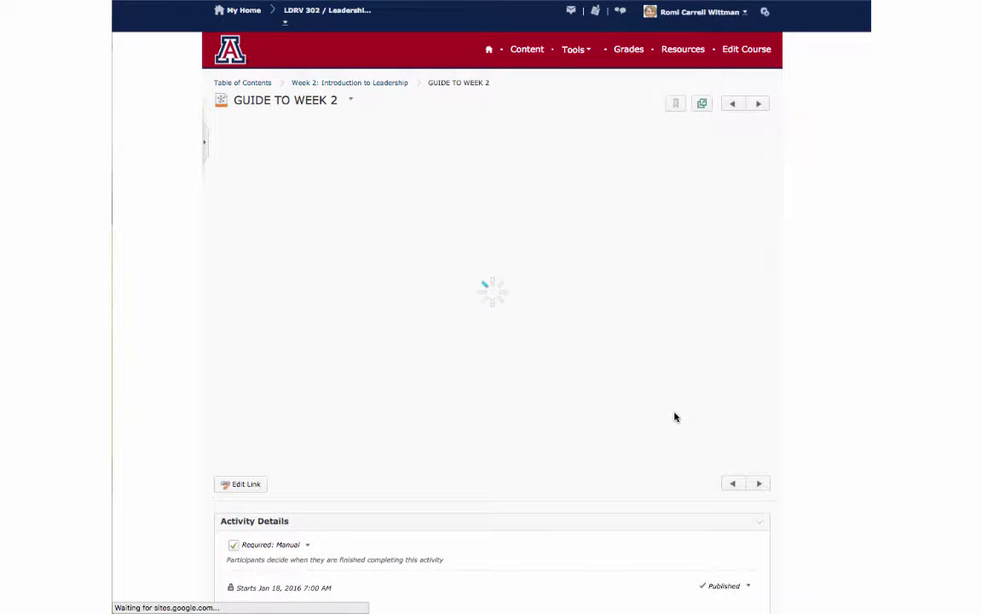
scroll(674, 416, "down", 2)
scroll(388, 268, "down", 3)
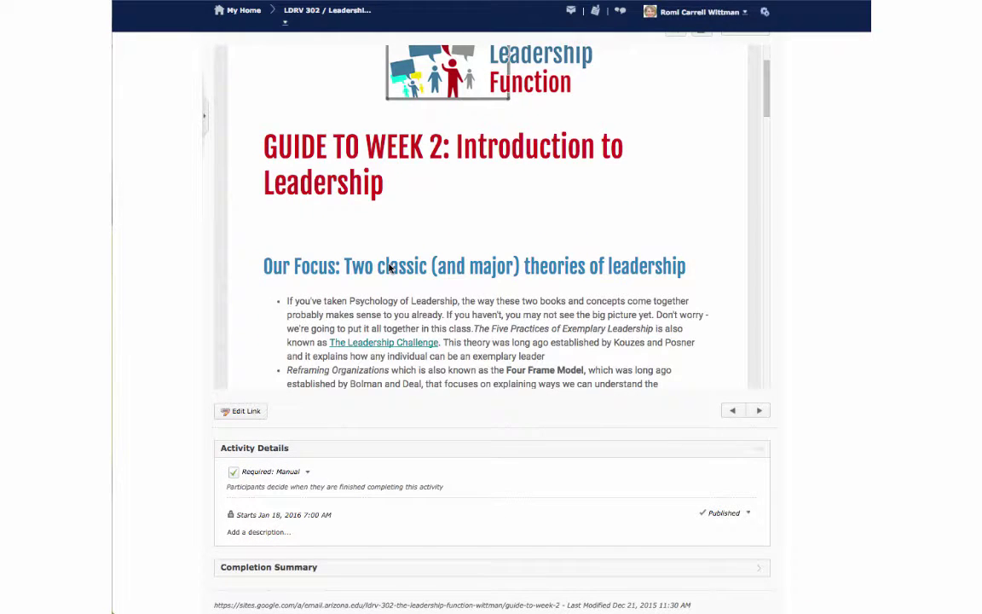
scroll(389, 268, "down", 5)
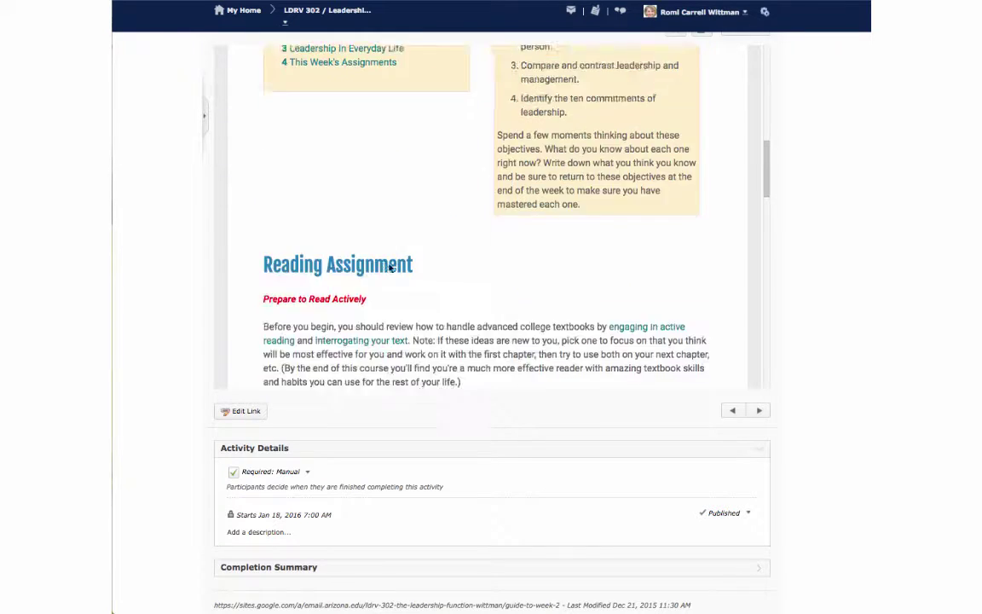
scroll(389, 267, "down", 5)
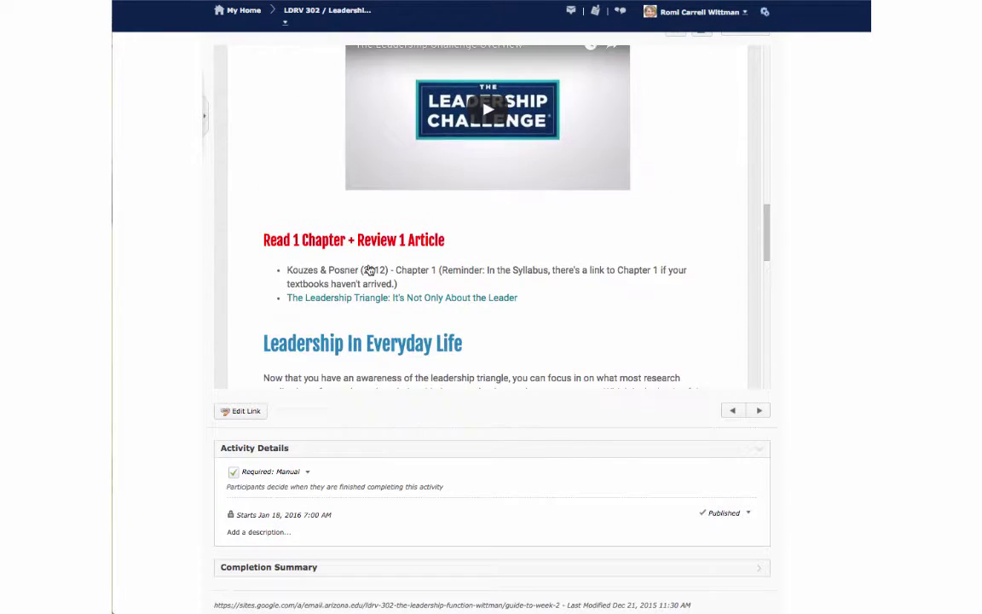
scroll(370, 269, "down", 5)
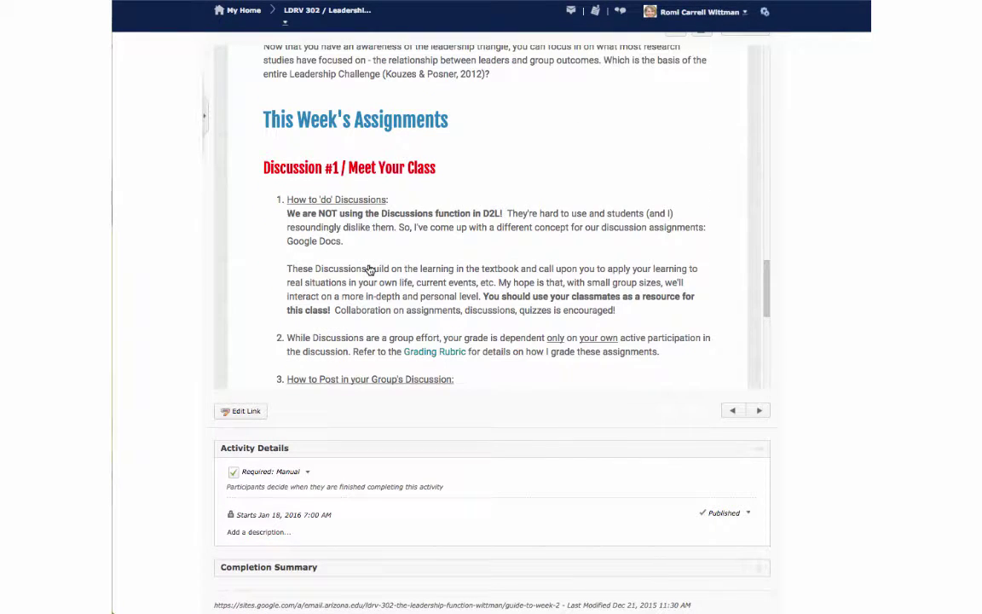
scroll(370, 270, "down", 7)
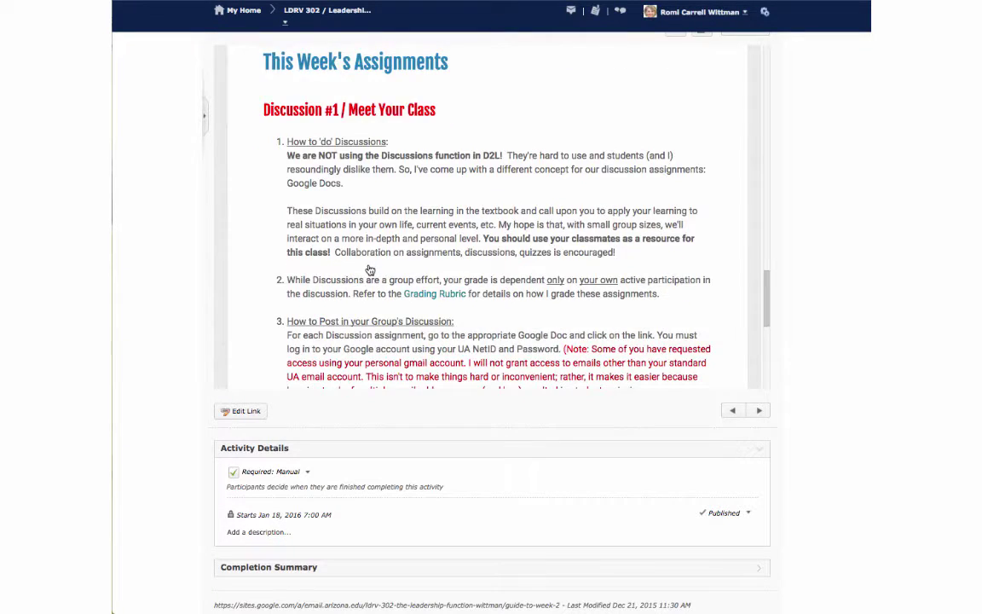
scroll(370, 269, "up", 15)
scroll(370, 270, "up", 10)
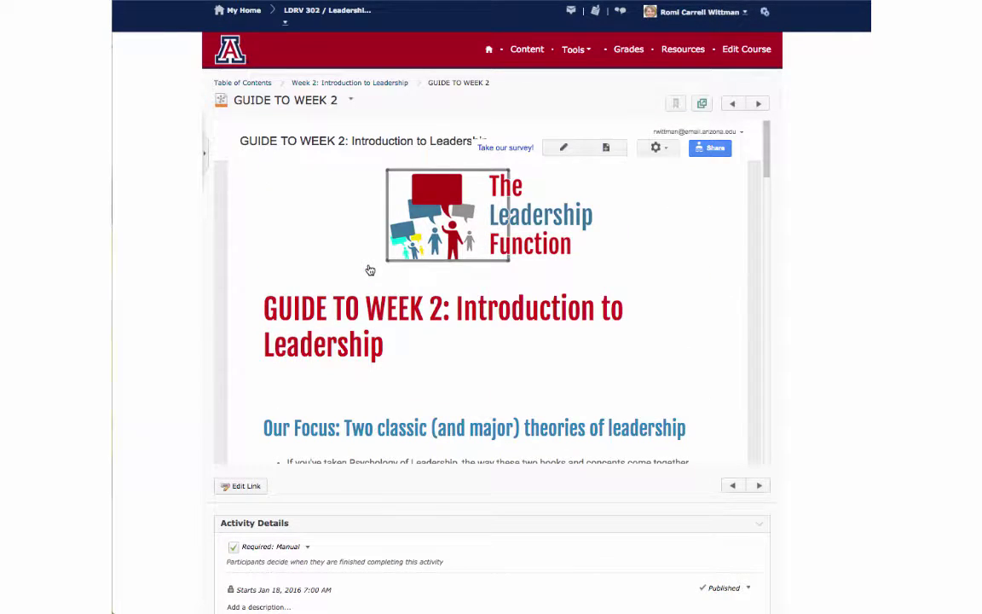
- Return to the Week 2: Introduction to Leadership module and examine its guide, Learning Activity #1 and Discussion 1 assignment entries
left_click(328, 83)
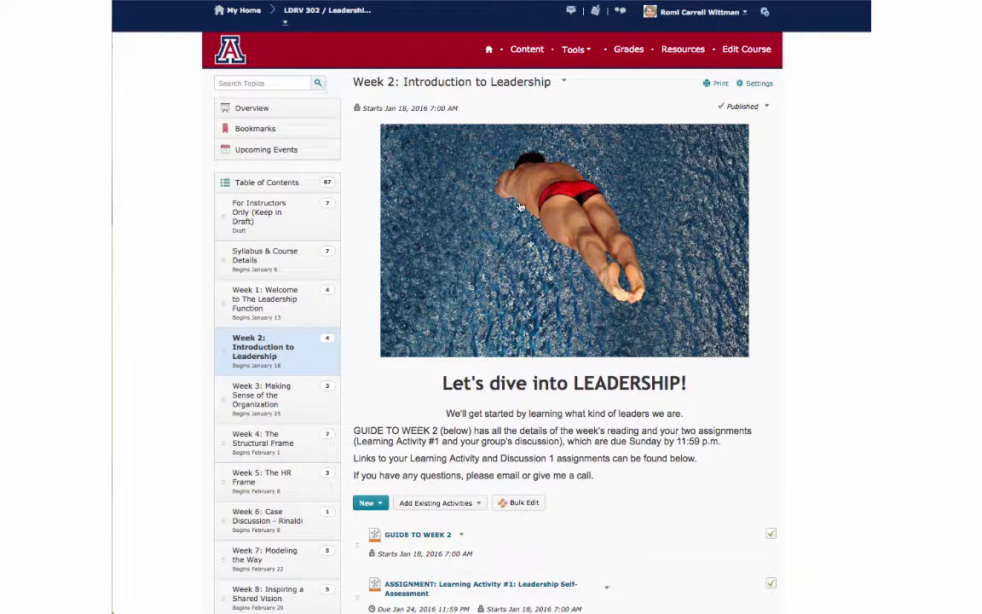
scroll(362, 394, "down", 2)
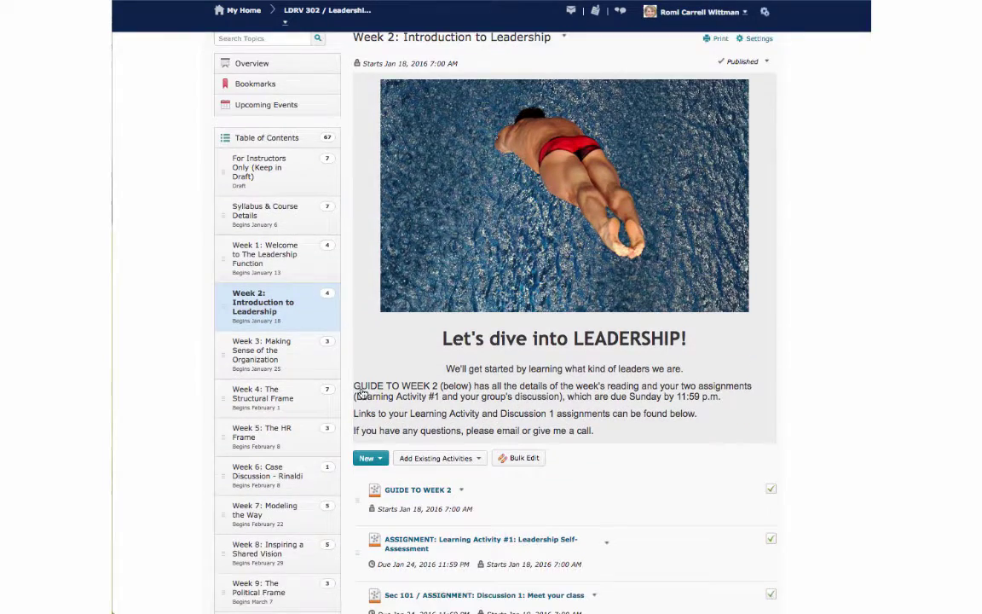
scroll(362, 394, "down", 3)
scroll(362, 394, "down", 3)
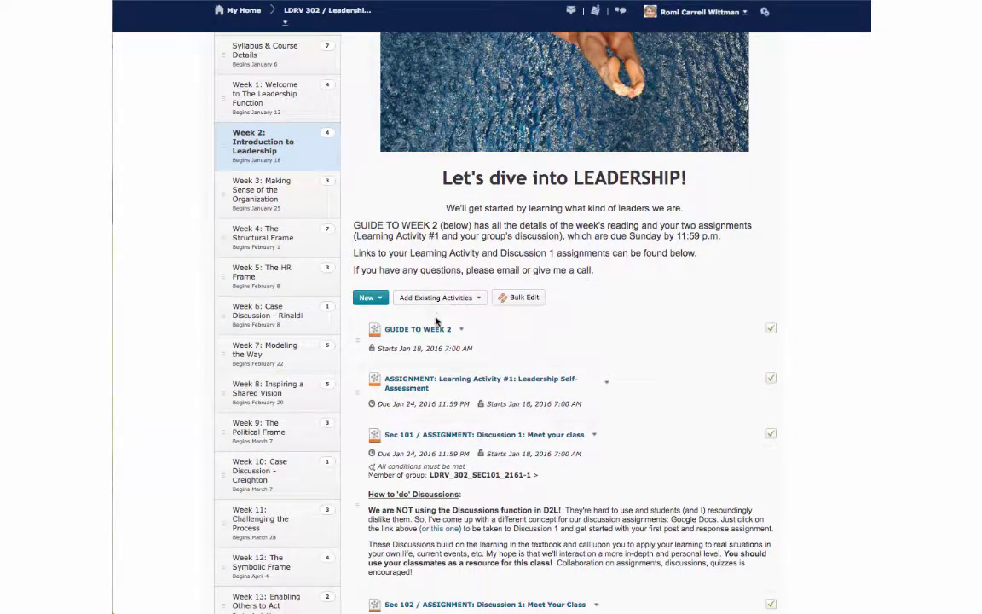
scroll(501, 345, "down", 3)
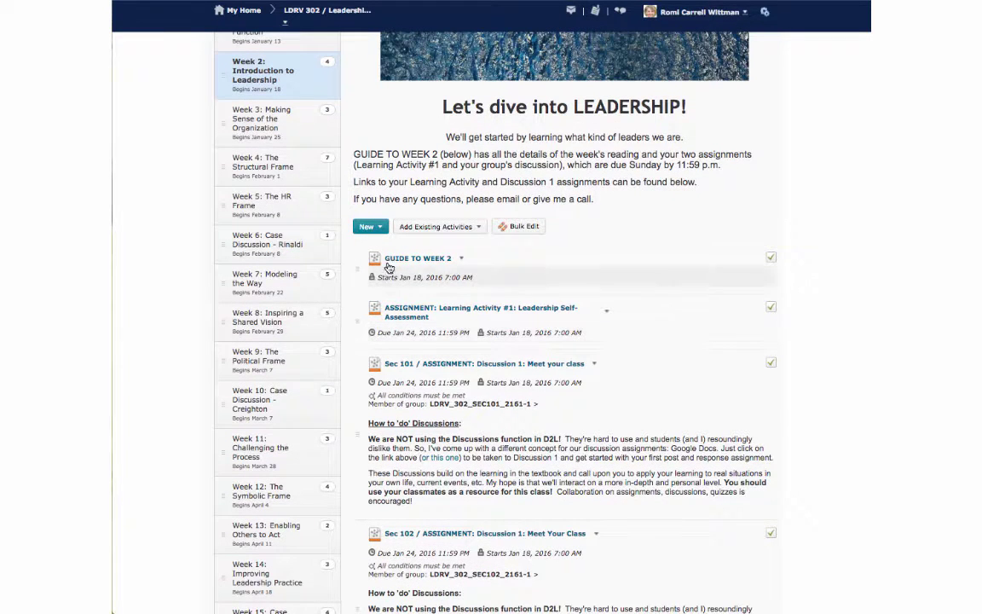
- Start a new link titled "Week 2 Lesson" in the Week 2: Introduction to Leadership module and discard it without creating it
left_click(368, 227)
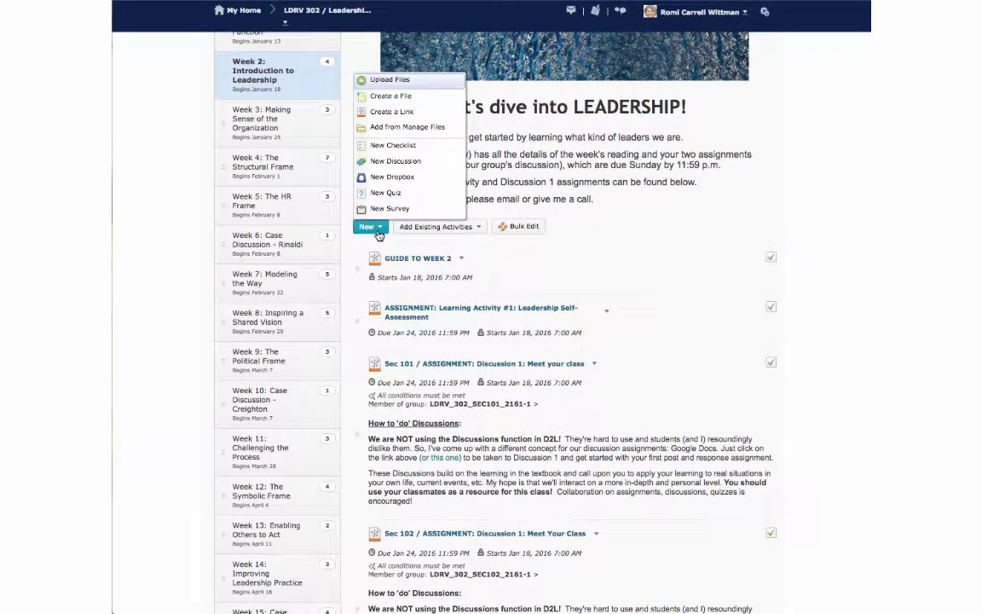
left_click(383, 115)
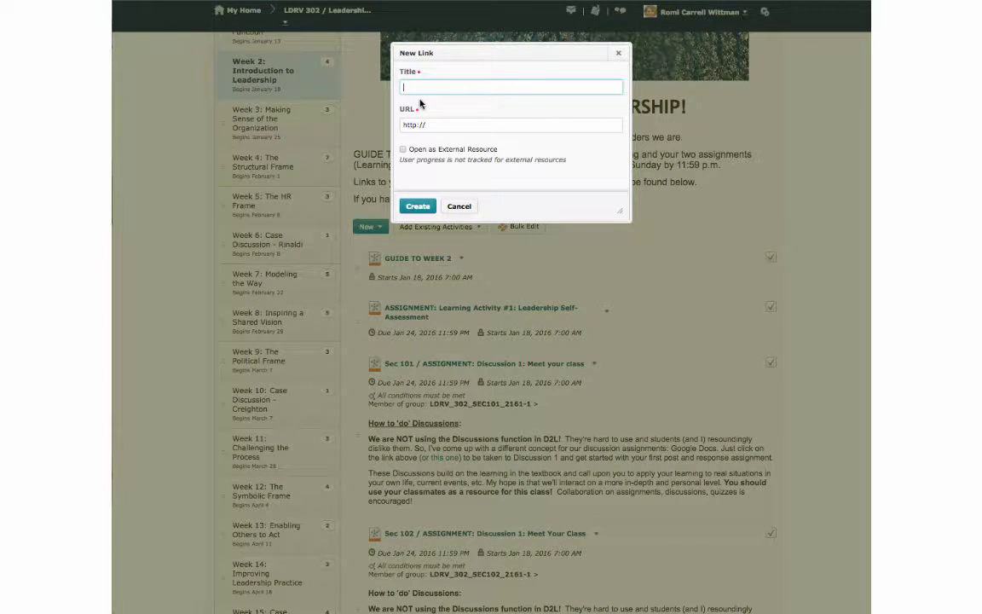
type("Week 2 Lesson")
left_click(470, 126)
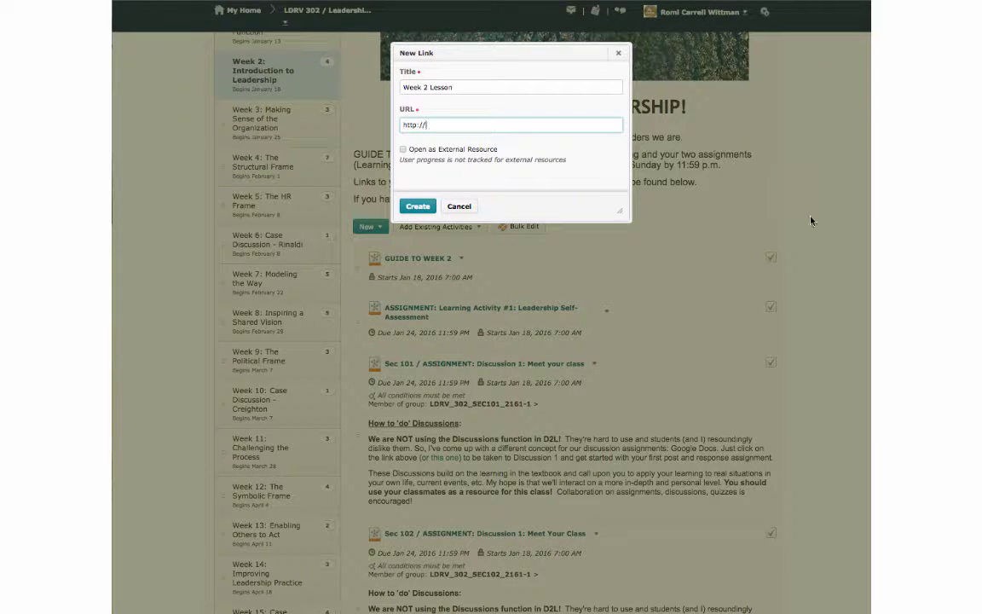
left_click(452, 209)
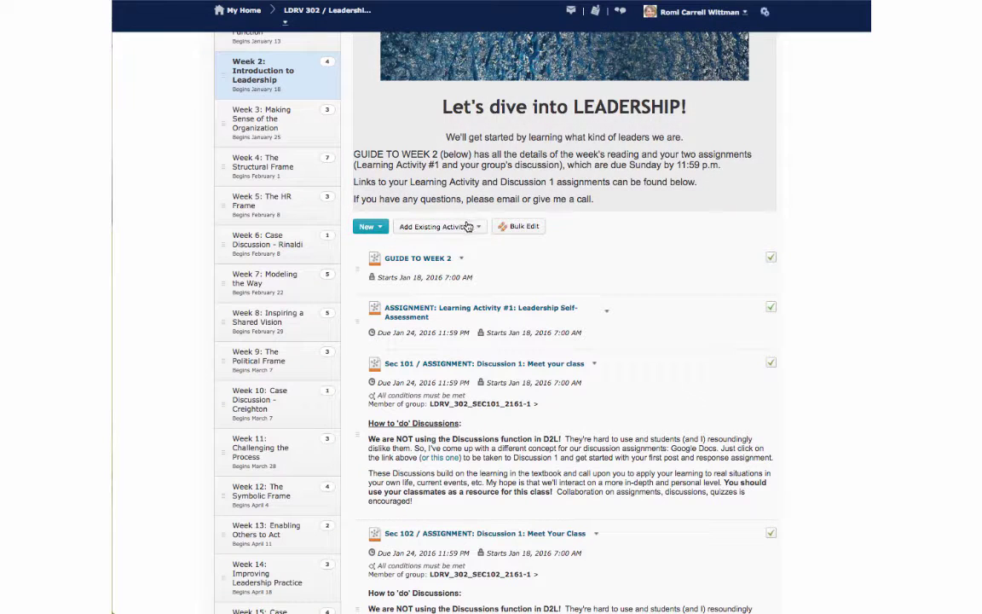
- Open the link settings of the GUIDE TO WEEK 2 topic to view its title and URL, and close them without updating
left_click(437, 258)
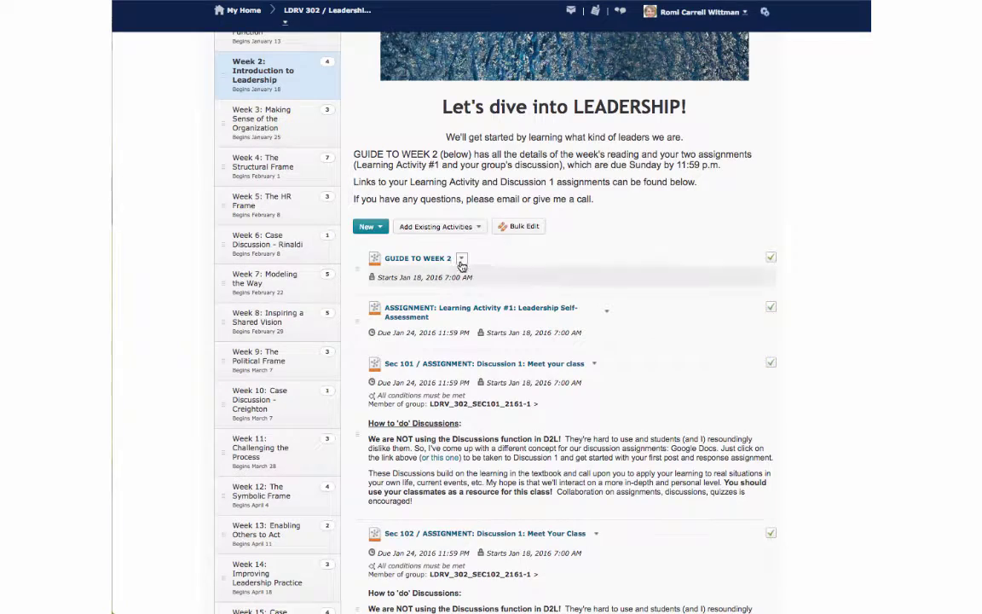
left_click(461, 262)
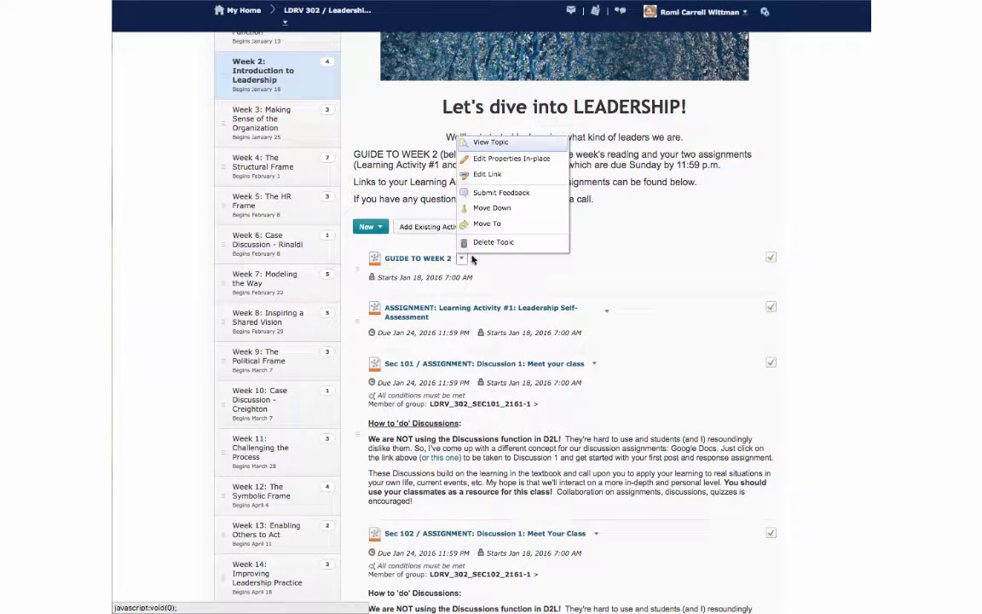
left_click(482, 174)
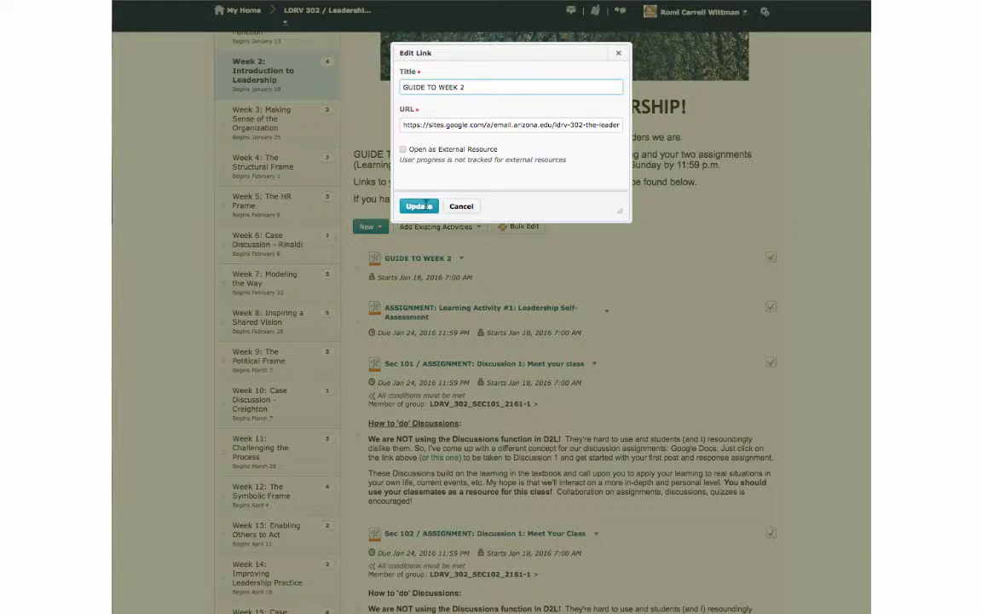
left_click(464, 210)
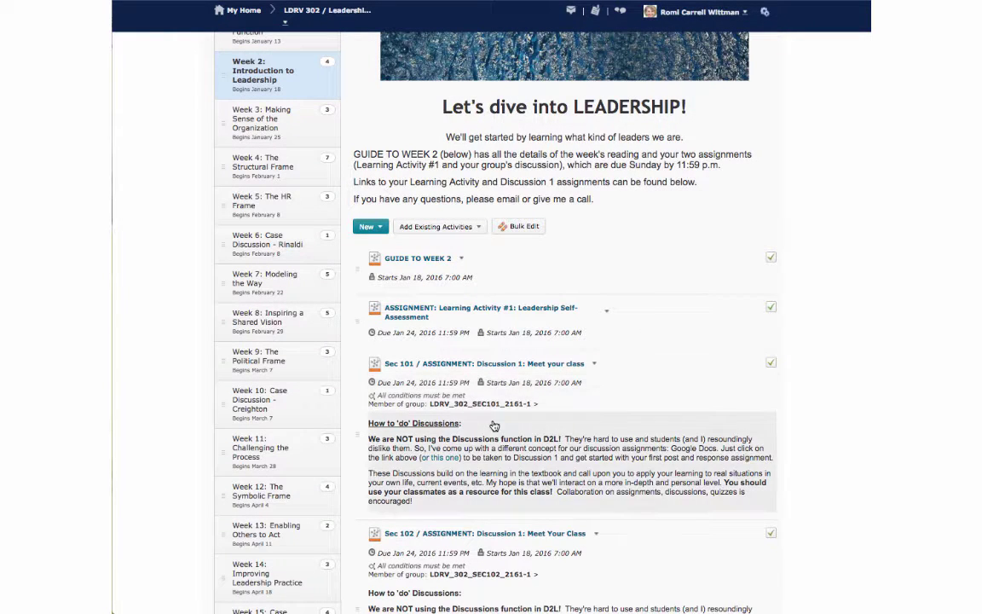